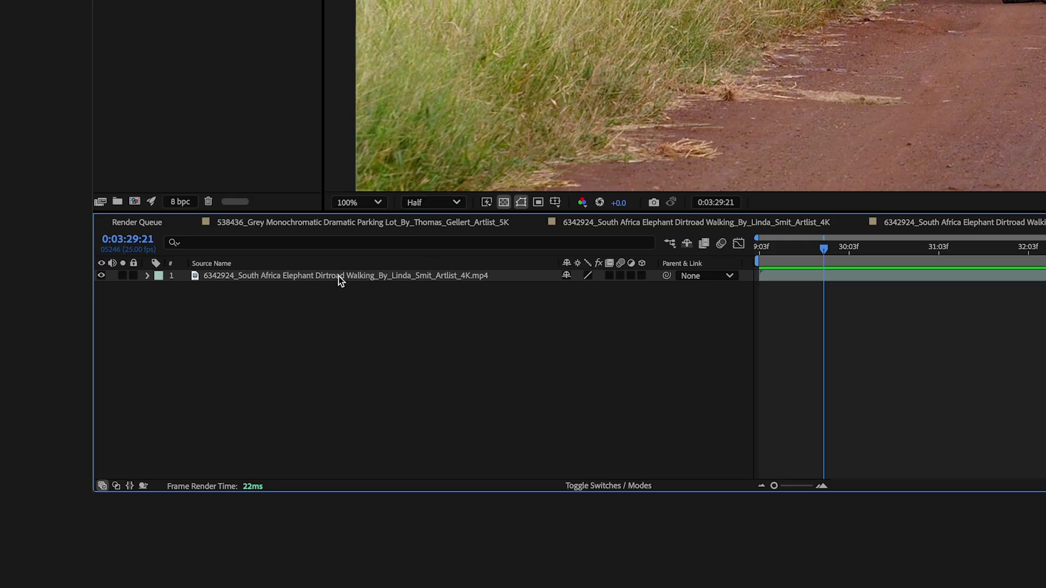
# Step: Rotoscope the elephant in the footage layer with the Roto Brush, including its tusk in the selection
pyautogui.doubleClick(339, 276)
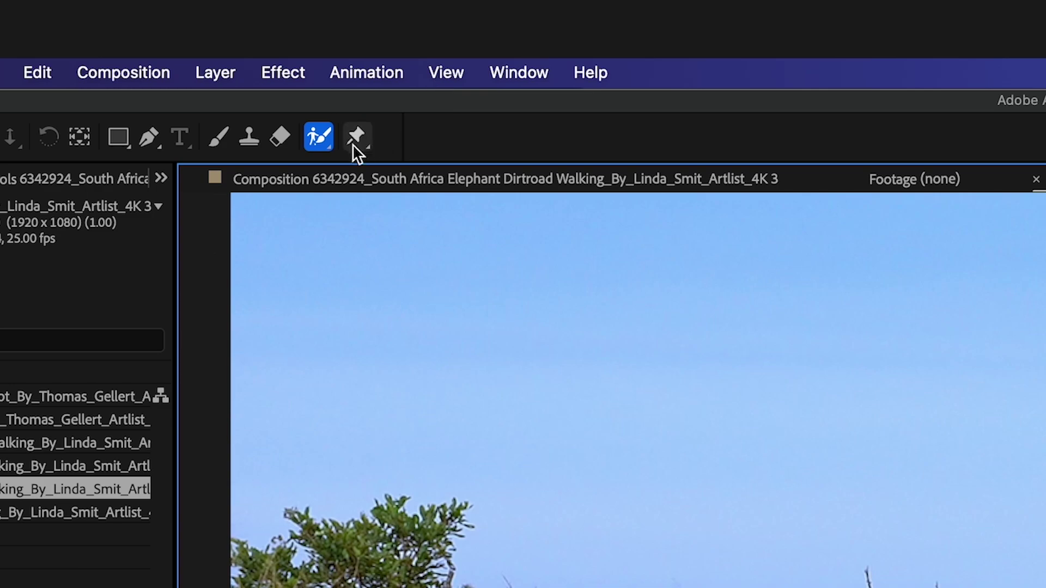
pyautogui.moveTo(326, 137)
pyautogui.mouseDown()
pyautogui.moveTo(374, 145)
pyautogui.moveTo(421, 130)
pyautogui.mouseUp()
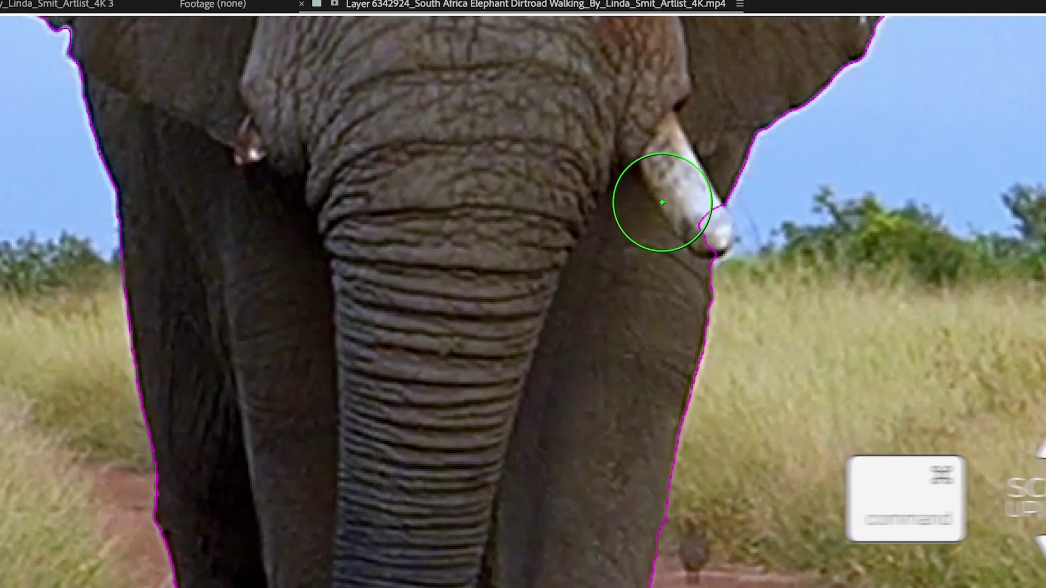
pyautogui.moveTo(645, 208); pyautogui.dragTo(645, 222)
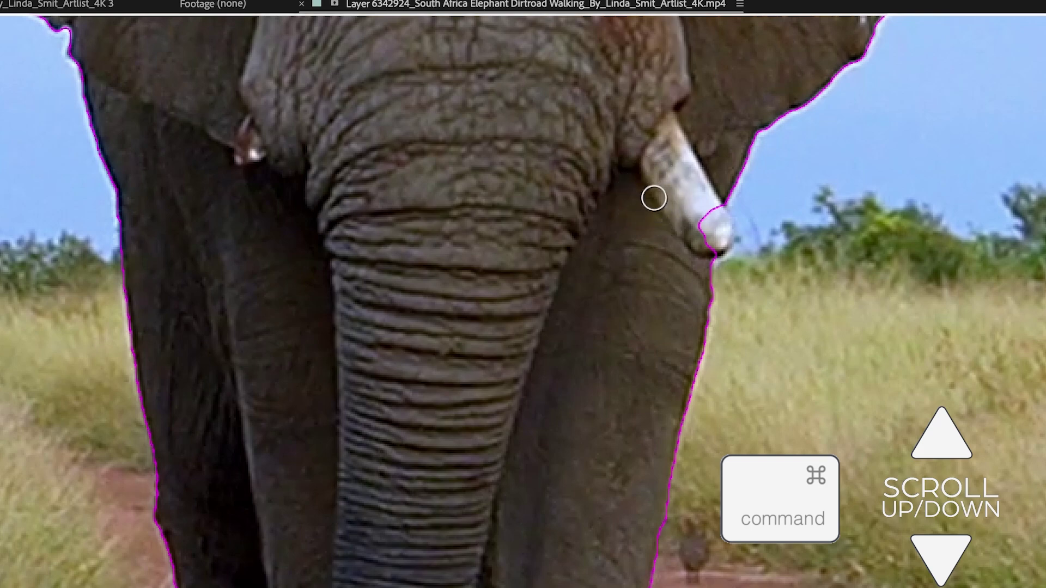
pyautogui.moveTo(711, 234); pyautogui.dragTo(709, 232)
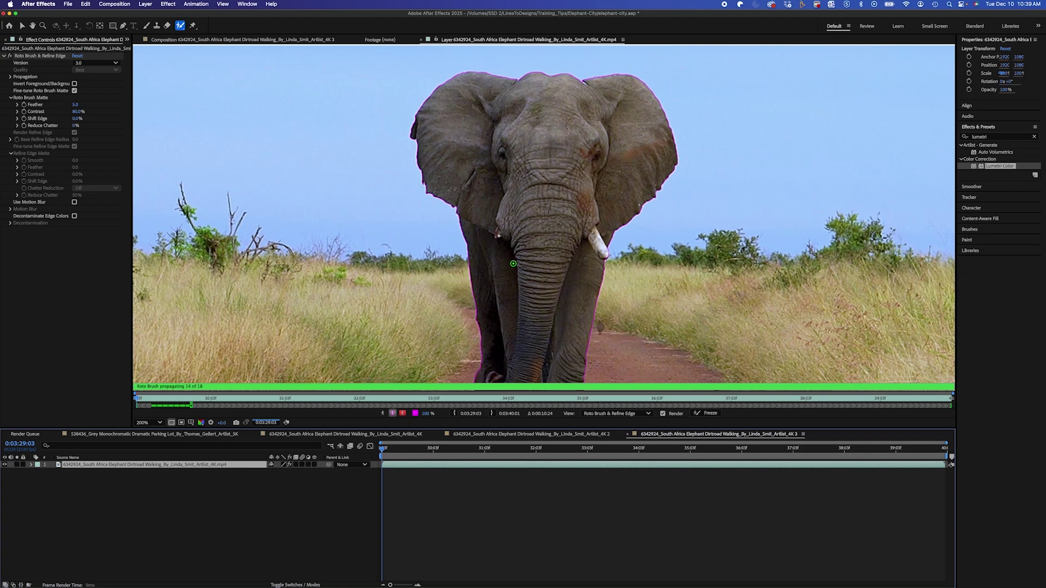
pyautogui.moveTo(514, 271); pyautogui.dragTo(507, 151)
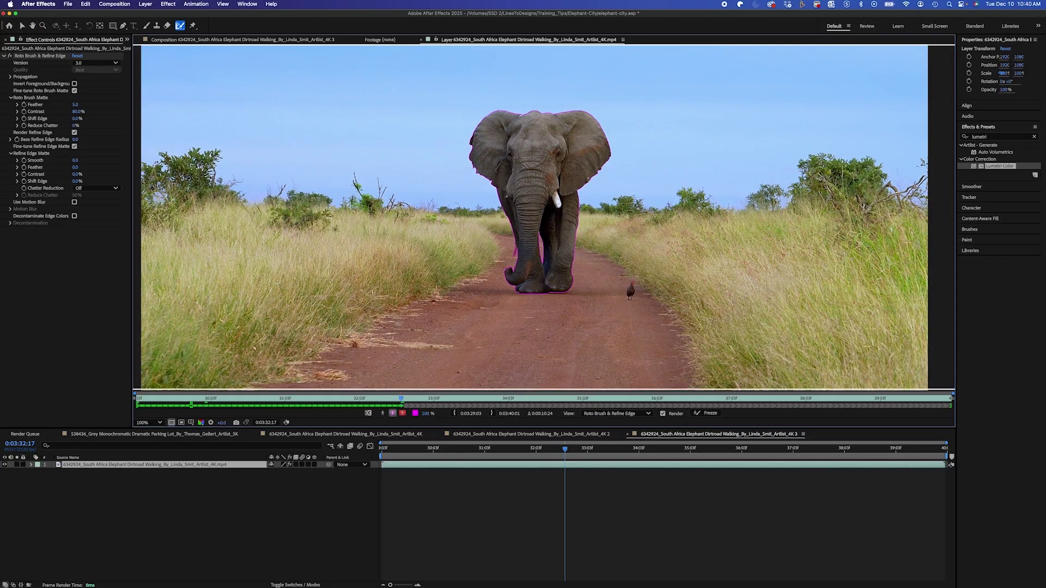
# Step: Freeze the Roto Brush result for the elephant layer and return to the composition view
pyautogui.scroll(2, 540, 250)
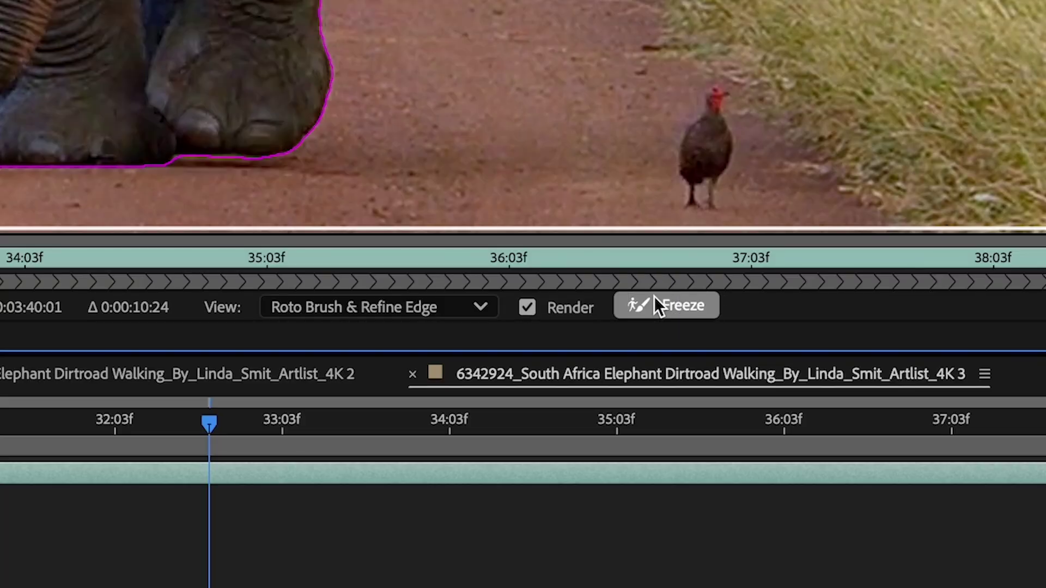
pyautogui.click(659, 303)
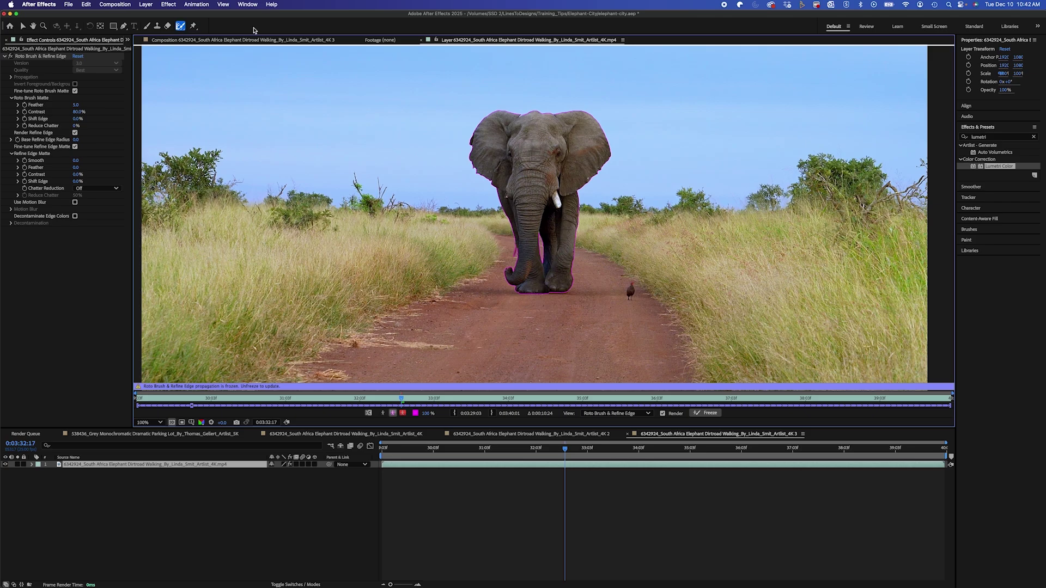
pyautogui.click(251, 40)
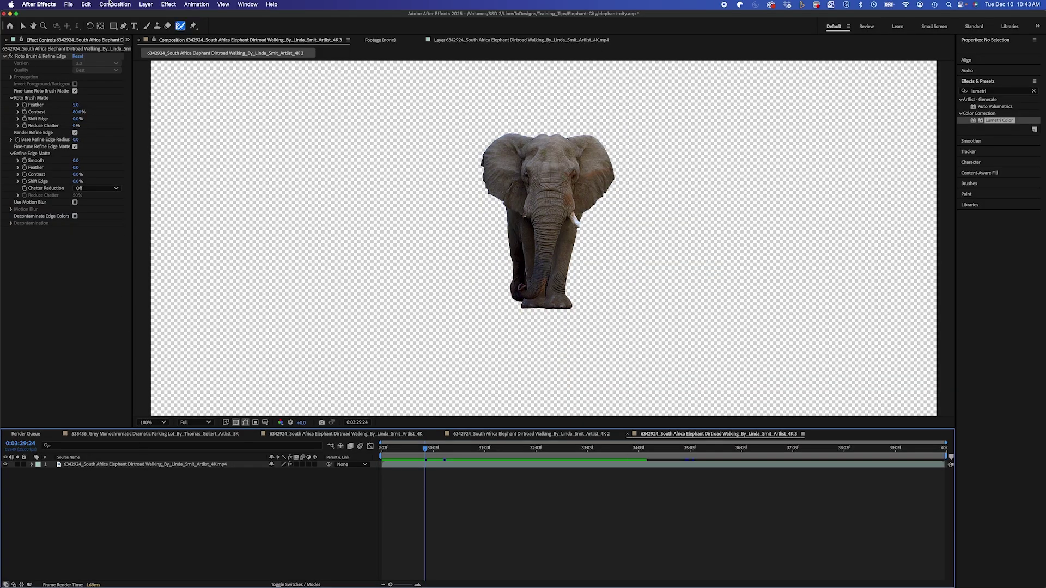
# Step: Queue the cut-out elephant composition for rendering as Lossless with Alpha to lossless.mov and render it
pyautogui.click(109, 4)
pyautogui.click(457, 325)
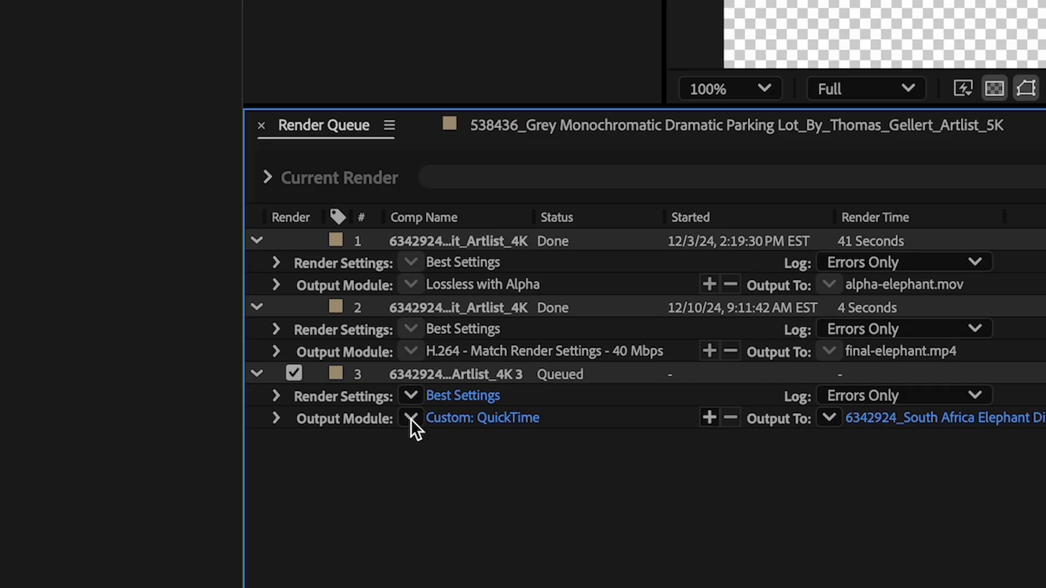
pyautogui.click(411, 418)
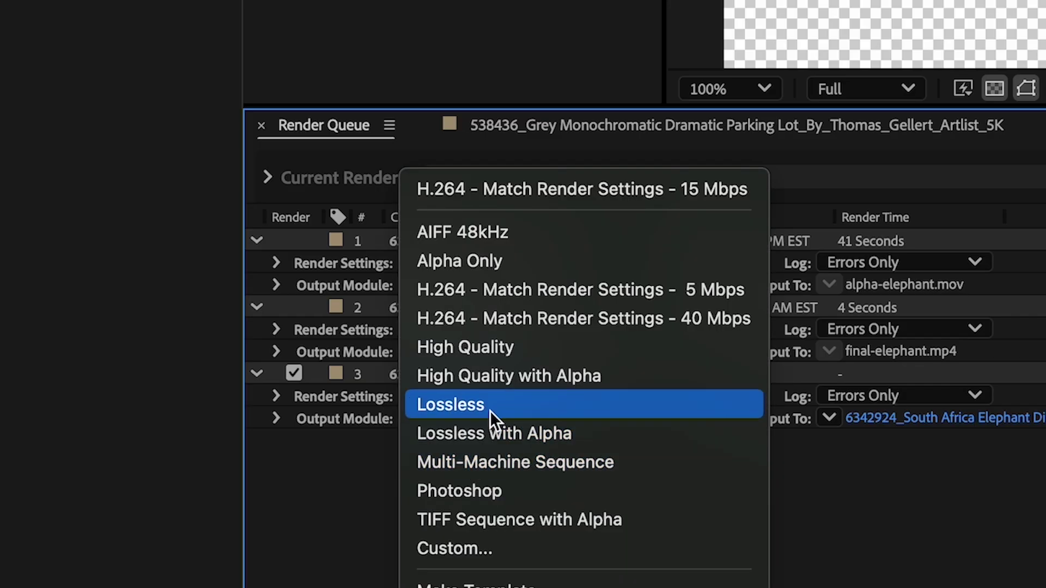
pyautogui.click(493, 432)
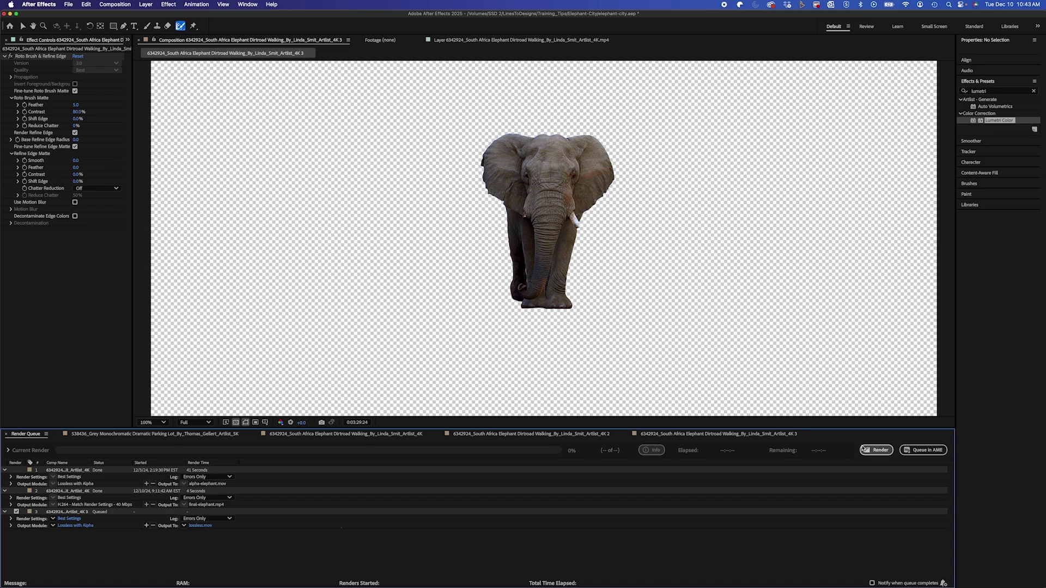
pyautogui.click(867, 450)
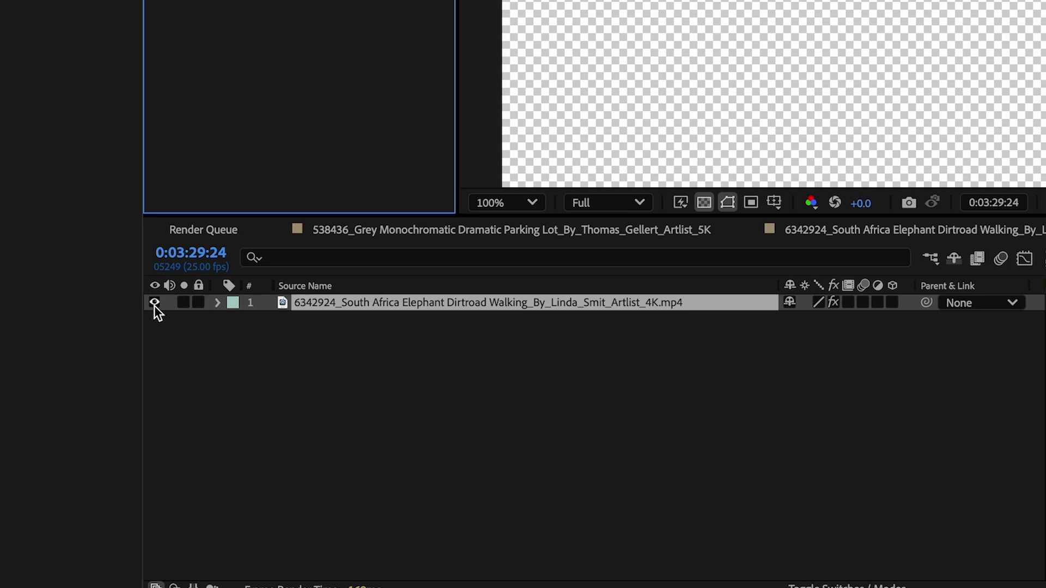
# Step: Place alpha-elephant.mov in the composition above the original footage layer, starting at 0:03:29:03
pyautogui.click(155, 305)
pyautogui.moveTo(360, 93); pyautogui.dragTo(356, 295)
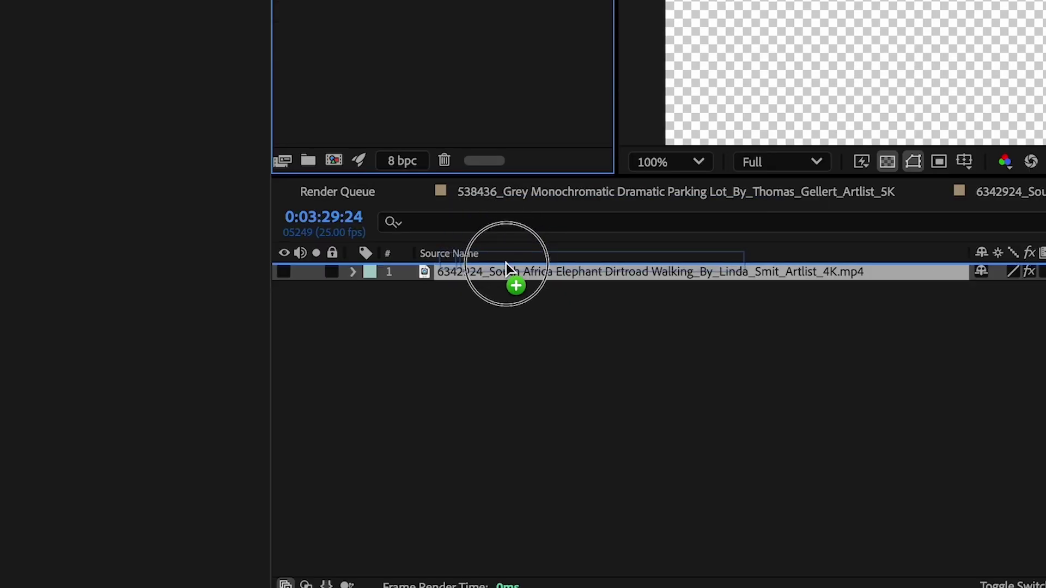
pyautogui.moveTo(506, 263); pyautogui.dragTo(507, 264)
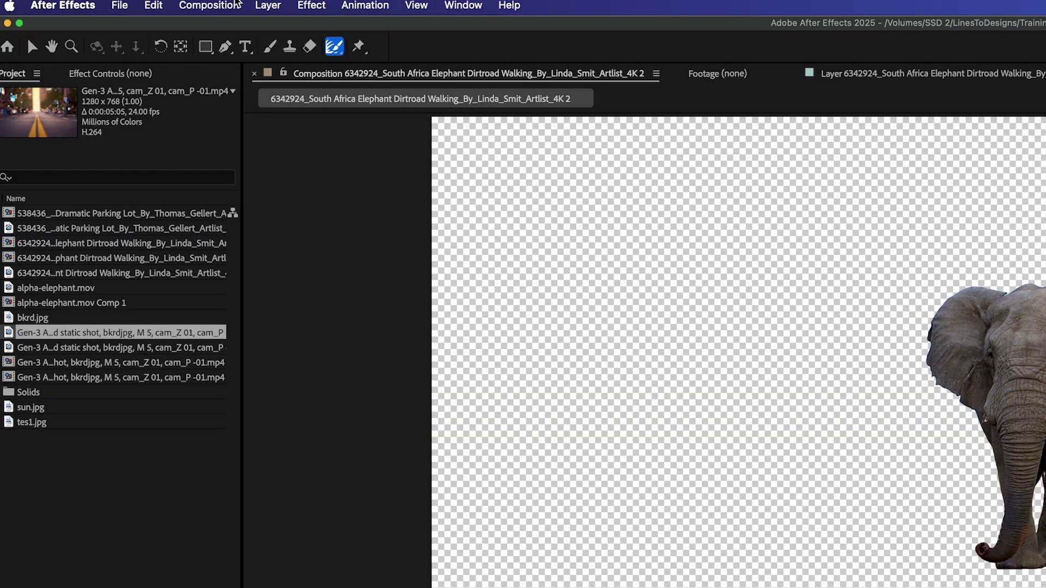
# Step: Save the current frame of the elephant composition as Photoshop layers
pyautogui.click(238, 4)
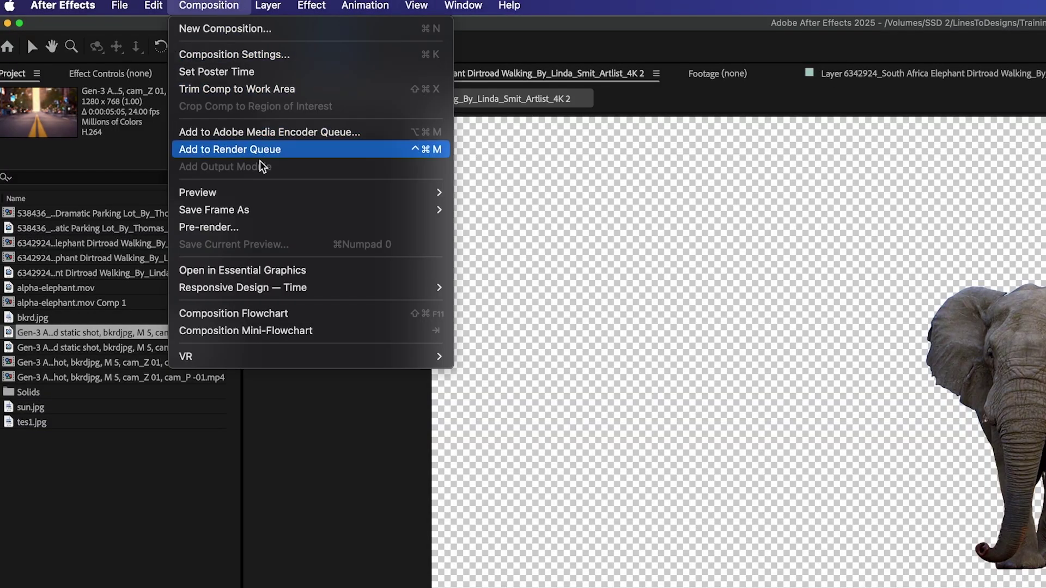
pyautogui.moveTo(262, 217)
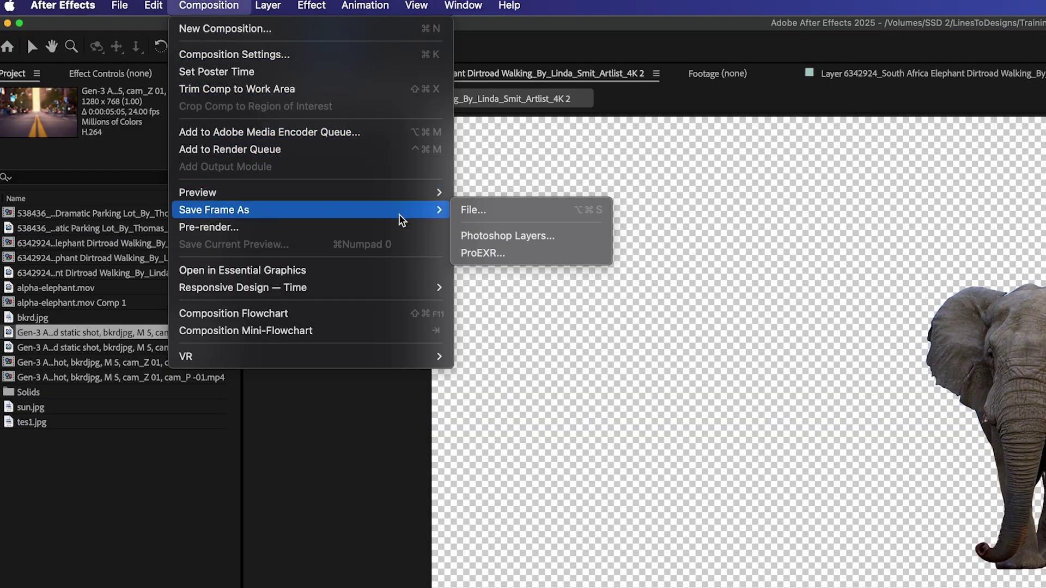
pyautogui.click(492, 232)
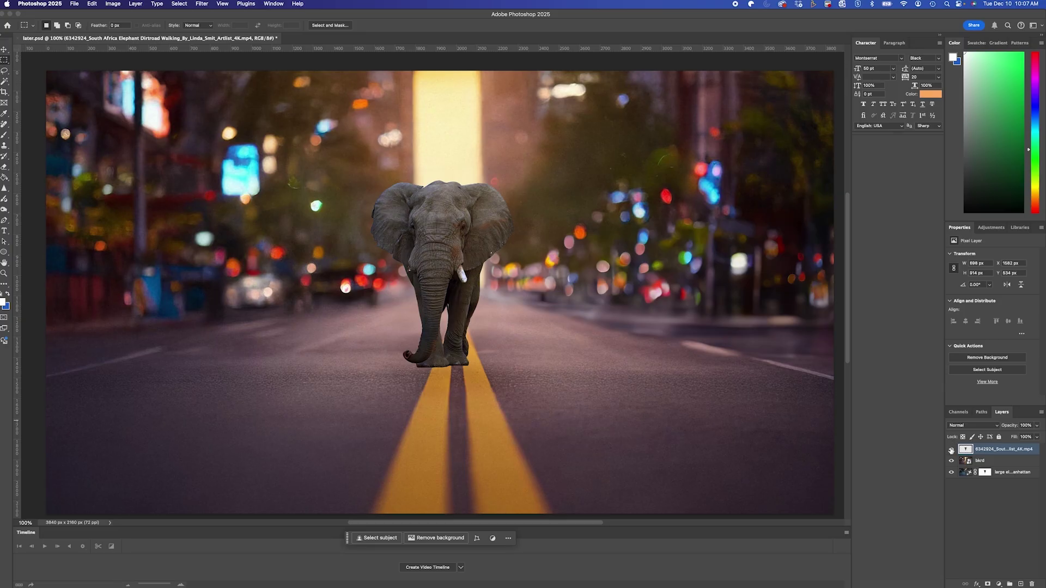
# Step: In Photoshop, hide the elephant layer and export the city street background as a 3840 x 2160 px JPG
pyautogui.click(951, 449)
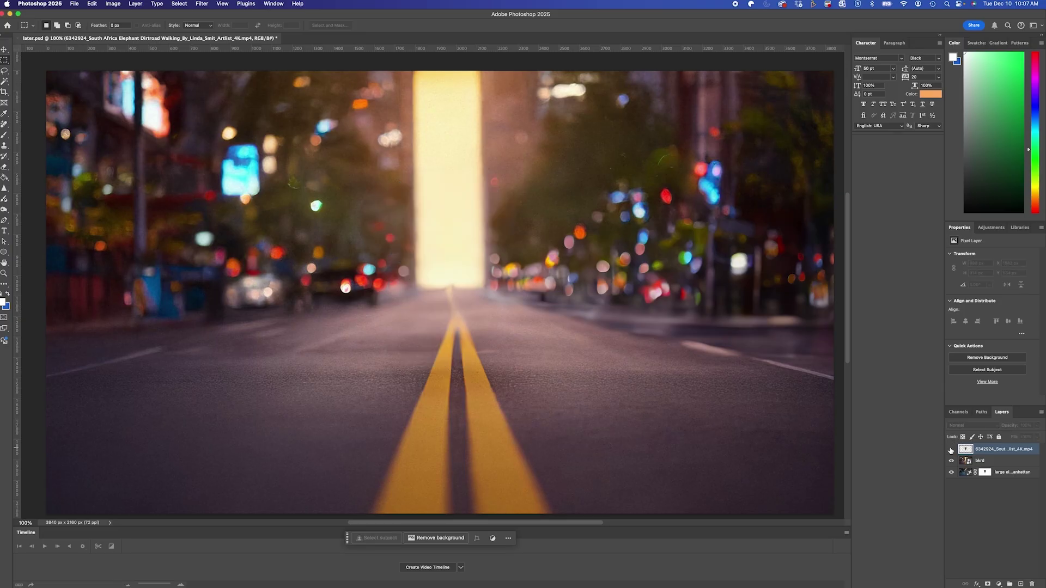
pyautogui.click(74, 3)
pyautogui.moveTo(136, 153)
pyautogui.click(252, 161)
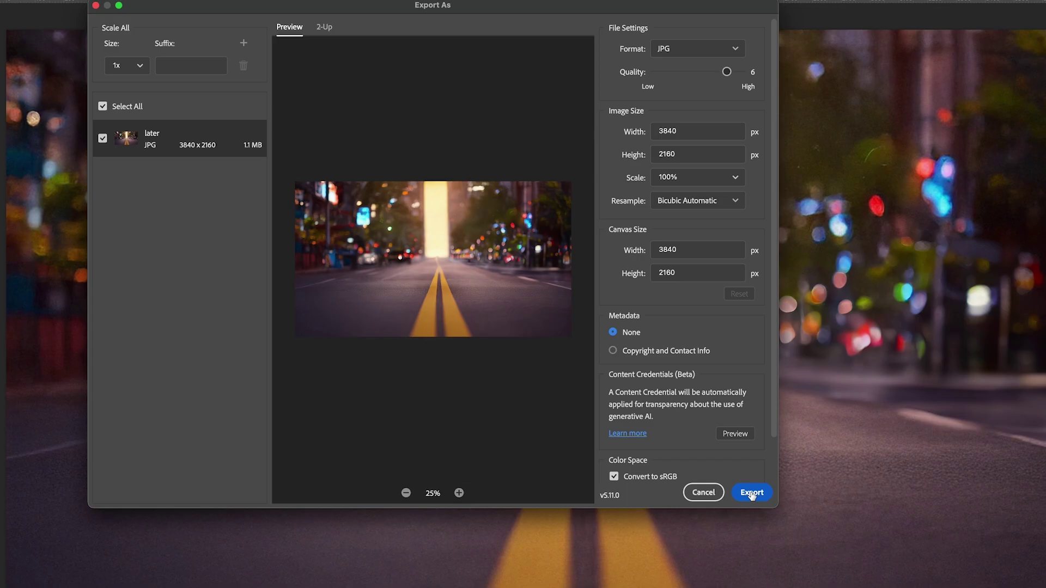
pyautogui.click(752, 494)
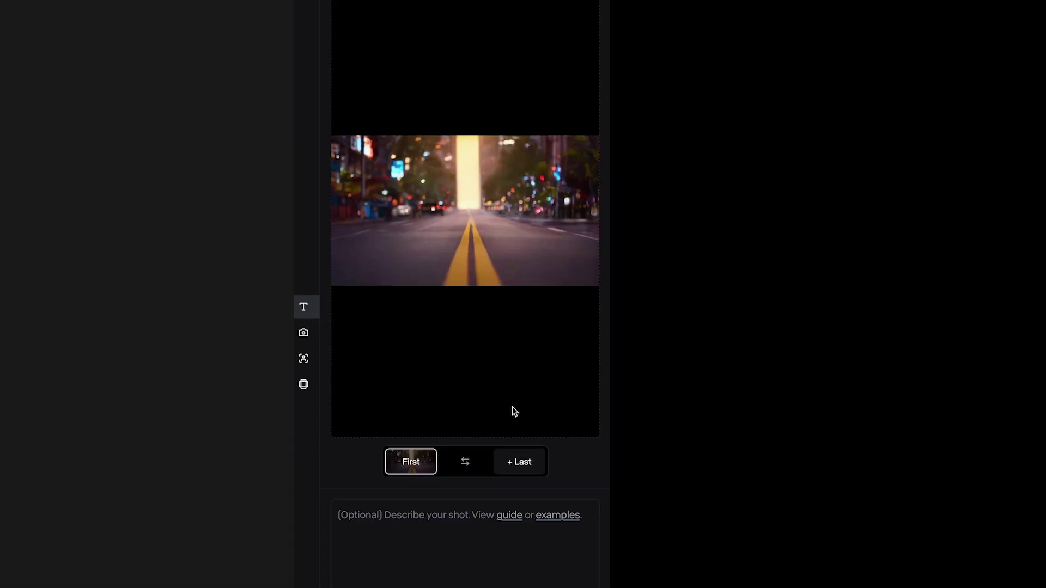
# Step: In Runway, open the camera controls for the bkrd.jpg shot and enable Static mode
pyautogui.click(430, 546)
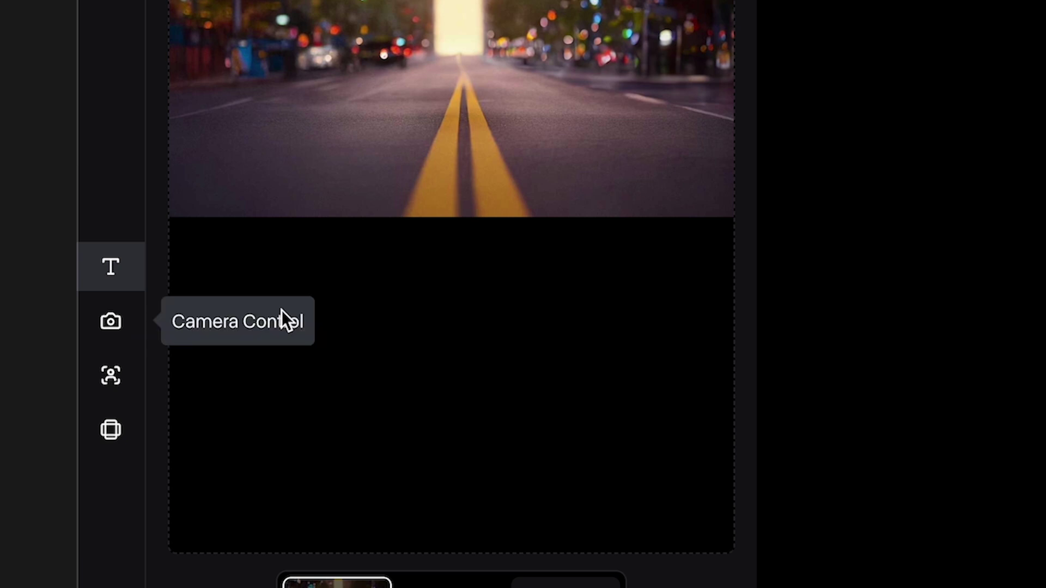
pyautogui.click(124, 321)
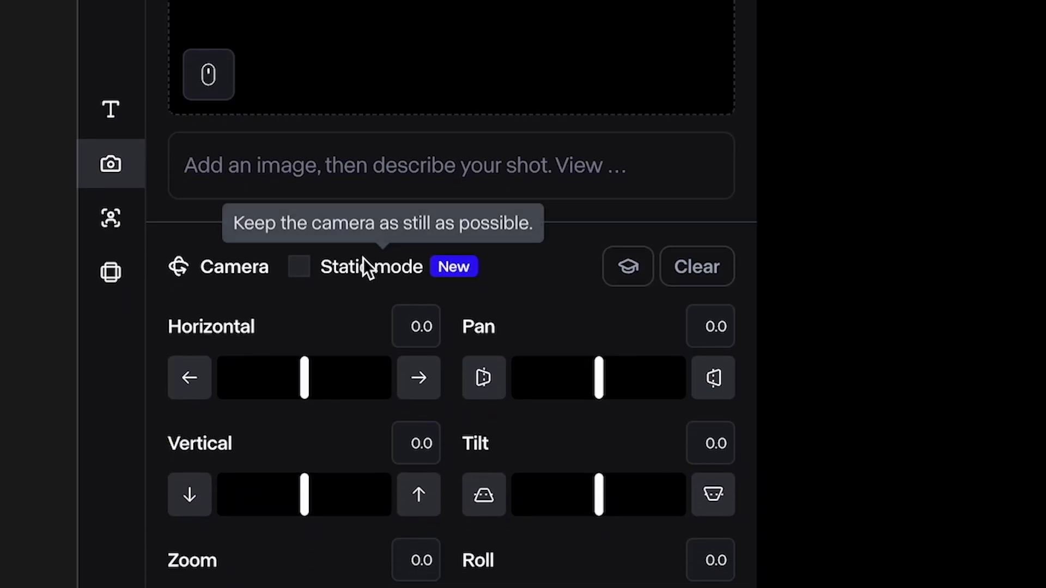
pyautogui.click(309, 340)
pyautogui.click(301, 267)
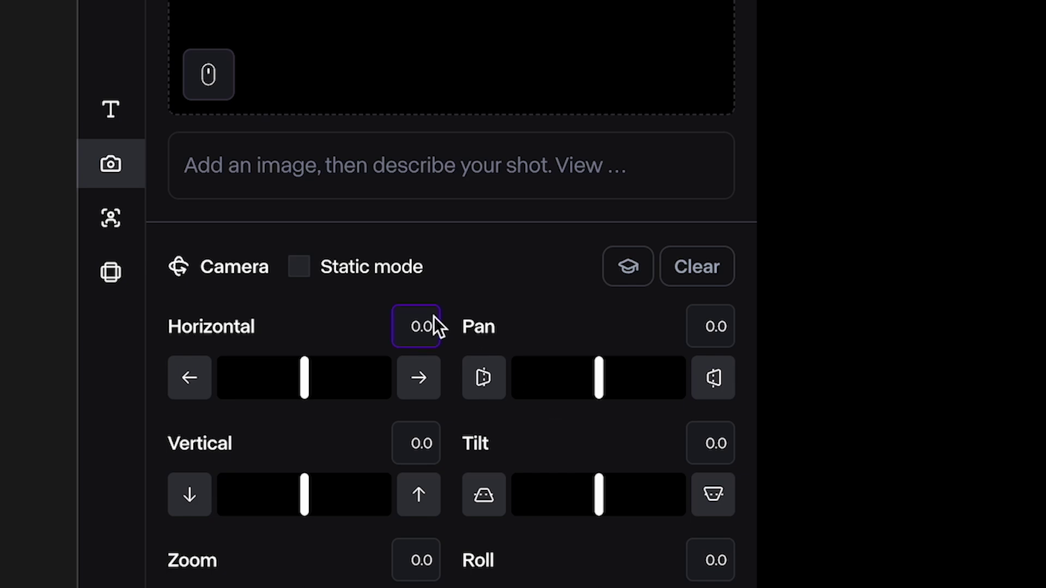
pyautogui.click(298, 267)
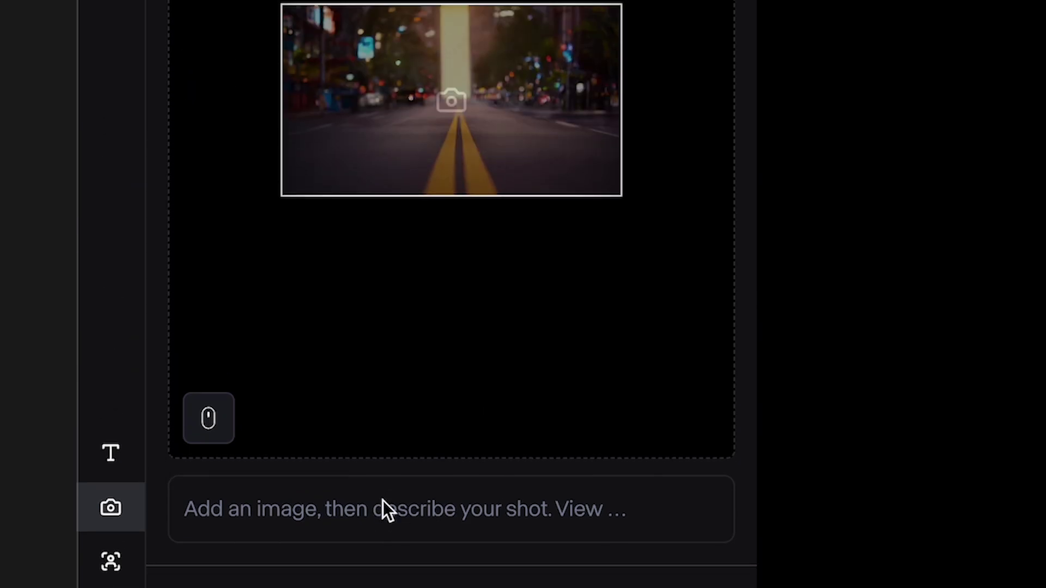
# Step: Describe the shot as "busy city at dusk" and generate a 10-second video from the background image
pyautogui.click(383, 502)
pyautogui.write('busy city at dusk')
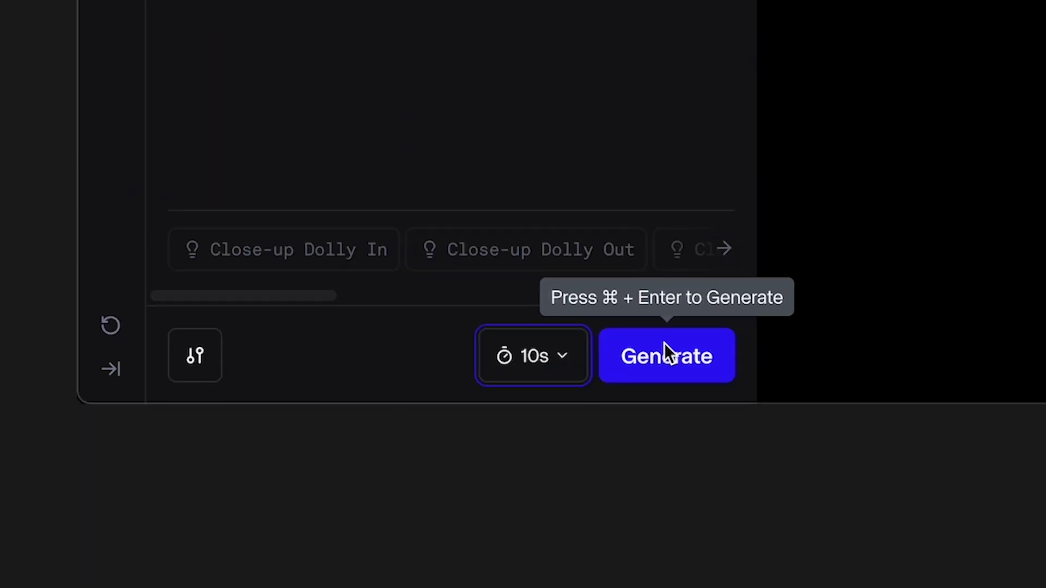
pyautogui.click(664, 352)
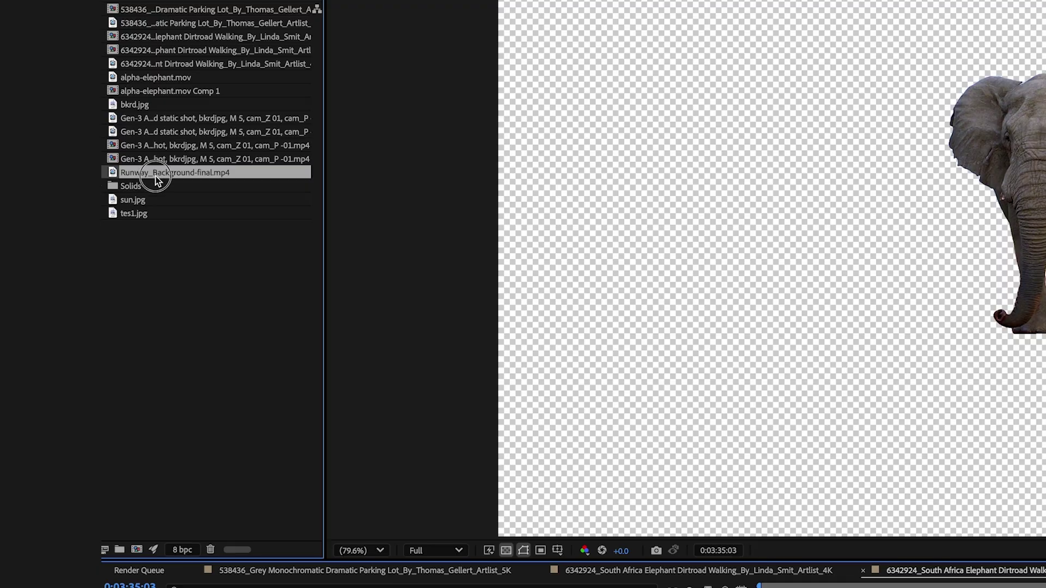
# Step: In After Effects, place Runway_Background-final.mp4 beneath the elephant layer and set the elephant's Simple Choker Choke Matte to 2
pyautogui.moveTo(156, 179); pyautogui.dragTo(243, 436)
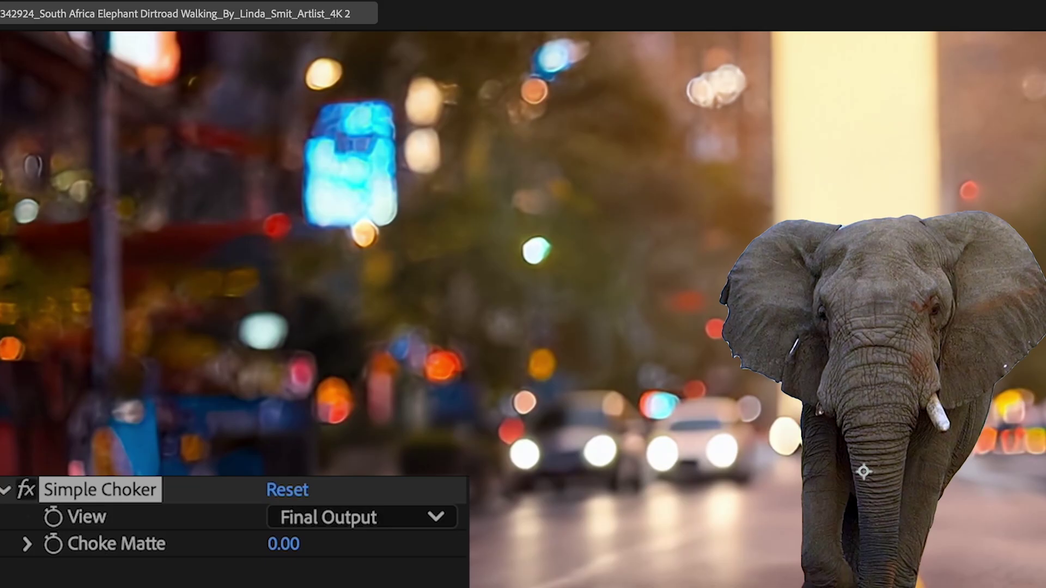
pyautogui.press('.')
pyautogui.press('.')
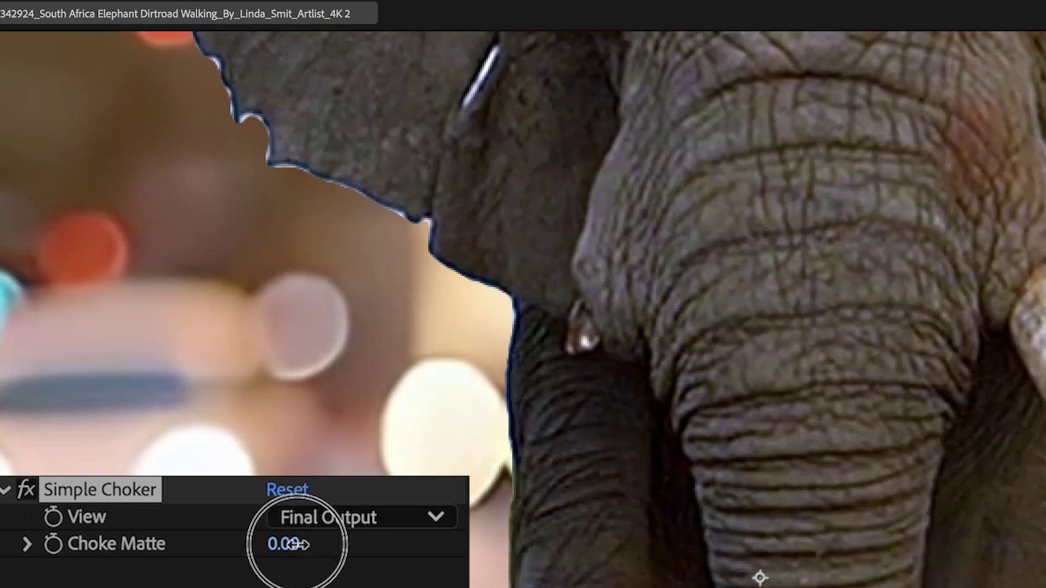
pyautogui.click(292, 542)
pyautogui.write('2')
pyautogui.press('Return')
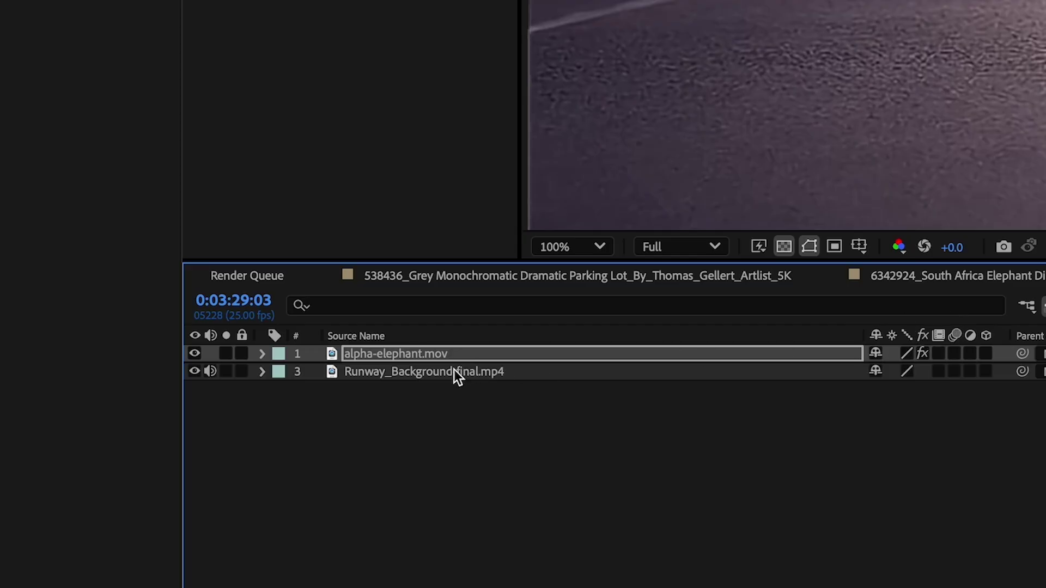
# Step: Apply Track in Boris FX Mocha to the Runway_Background-final.mp4 layer and launch Mocha AE
pyautogui.click(453, 370)
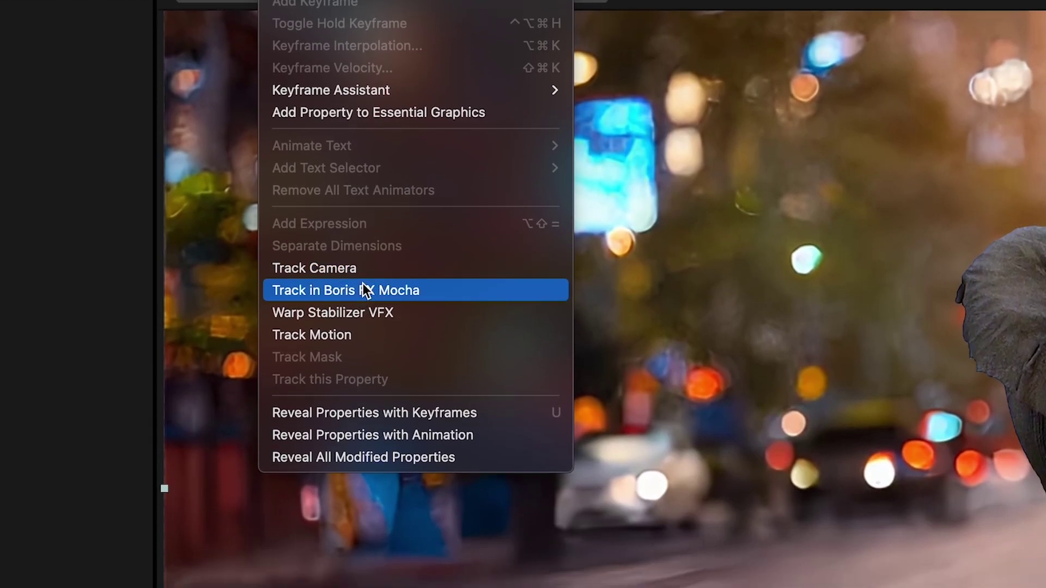
pyautogui.click(366, 409)
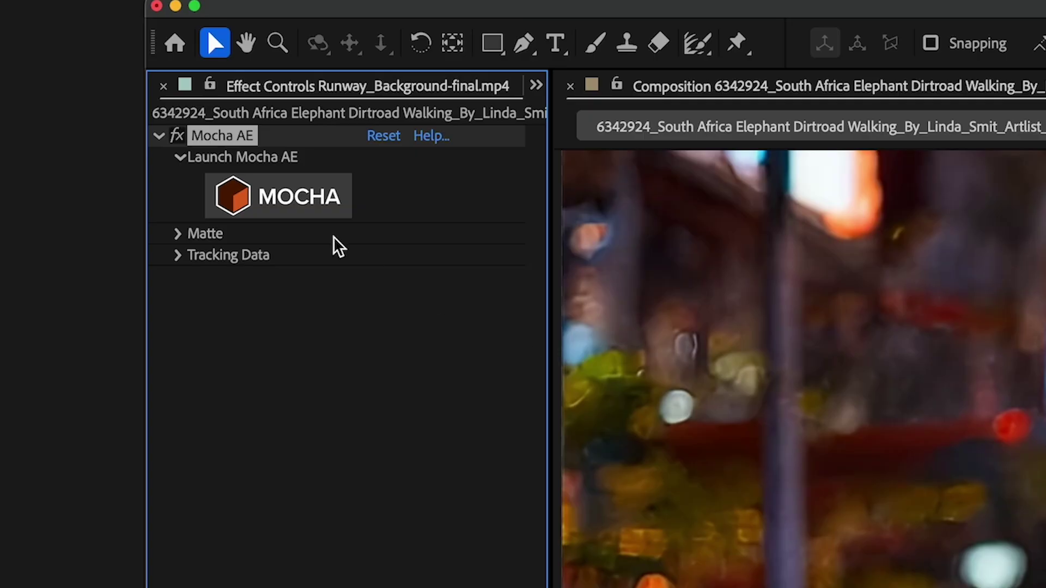
pyautogui.click(310, 206)
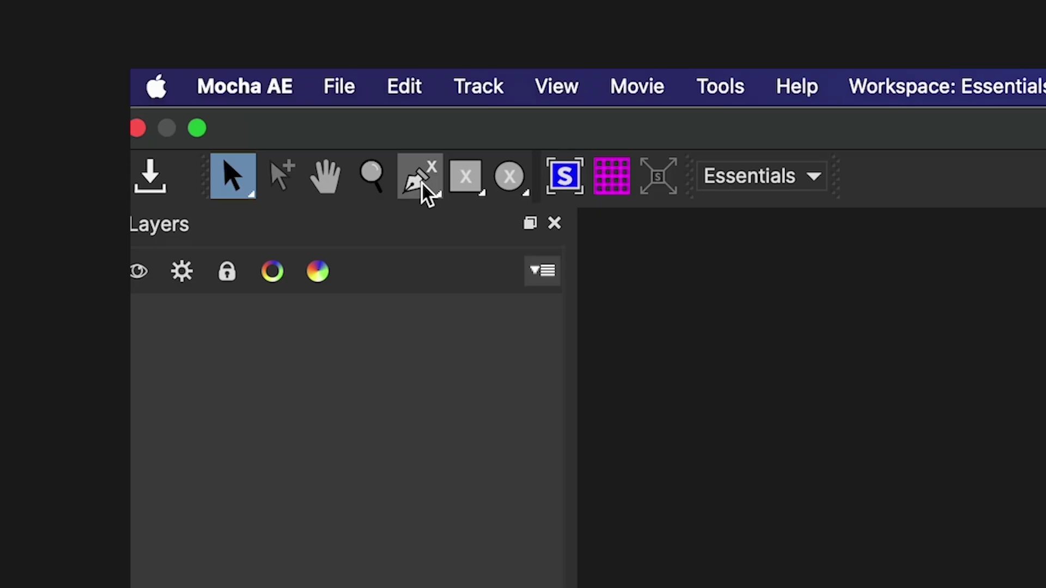
# Step: Track a spline-outlined area of the city background forward for translation, scale and rotation, then save the Mocha project and close it
pyautogui.click(79, 29)
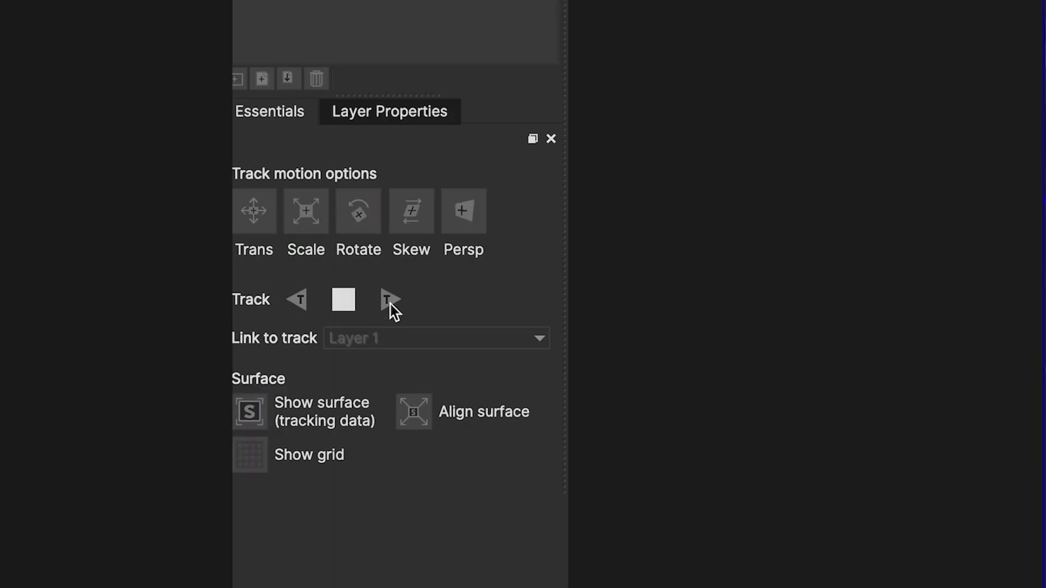
pyautogui.click(390, 300)
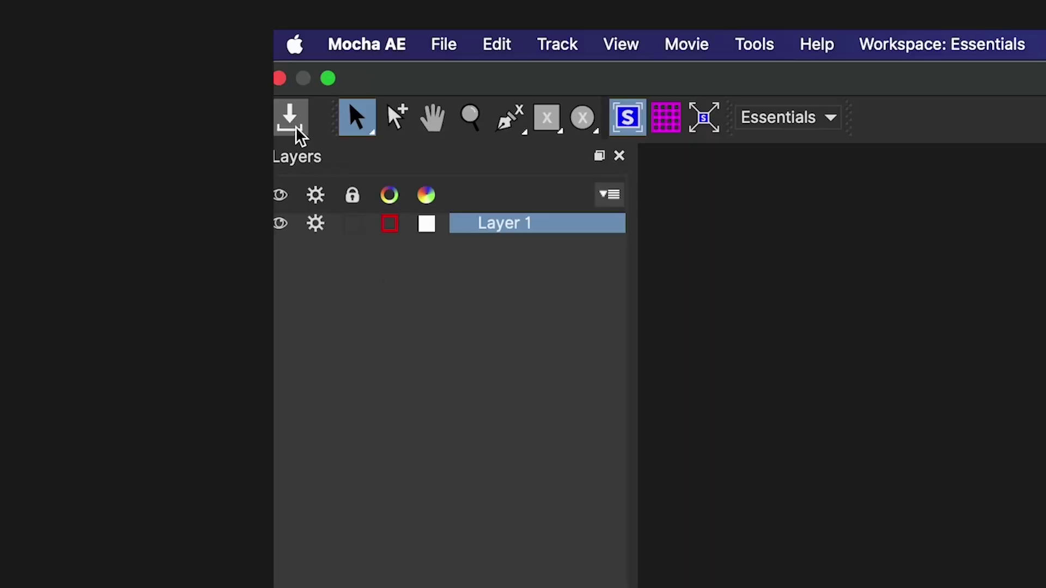
pyautogui.click(290, 123)
pyautogui.click(280, 79)
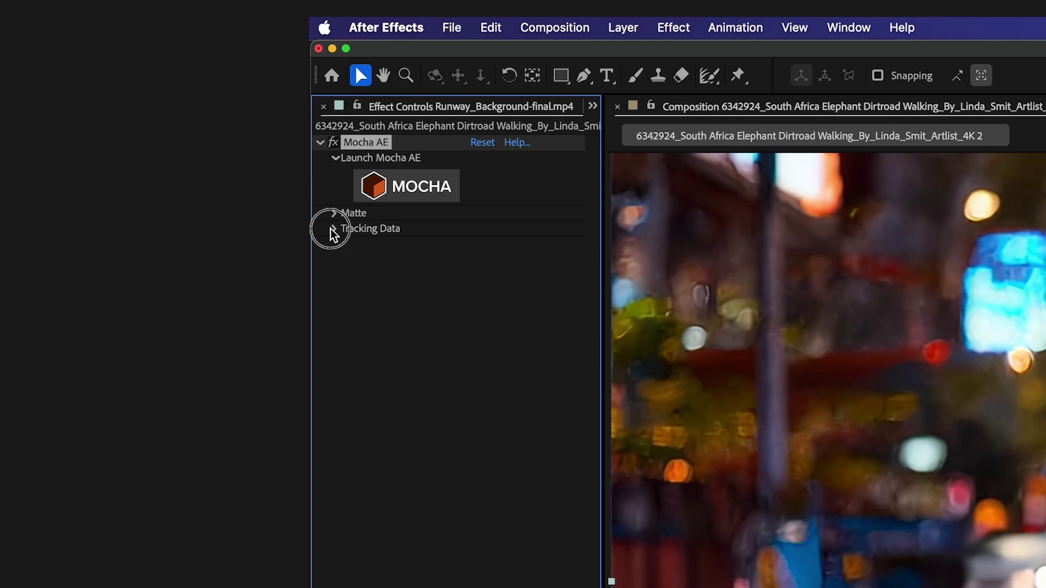
# Step: Create tracking data for the background layer from the saved Mocha track
pyautogui.click(332, 229)
pyautogui.click(521, 245)
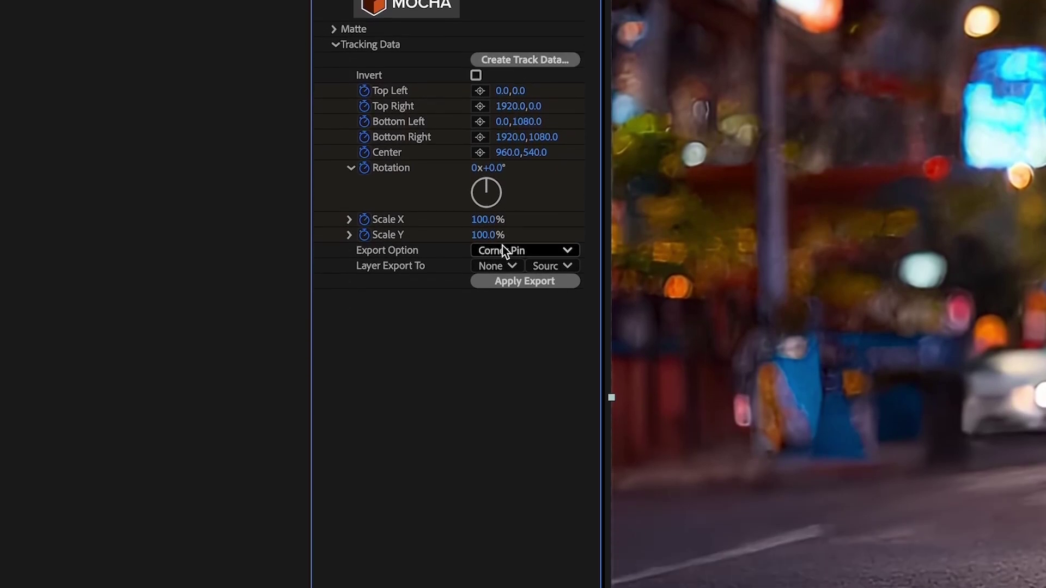
# Step: Export the background's tracking data as a Corner Pin to the alpha-elephant.mov layer
pyautogui.click(497, 265)
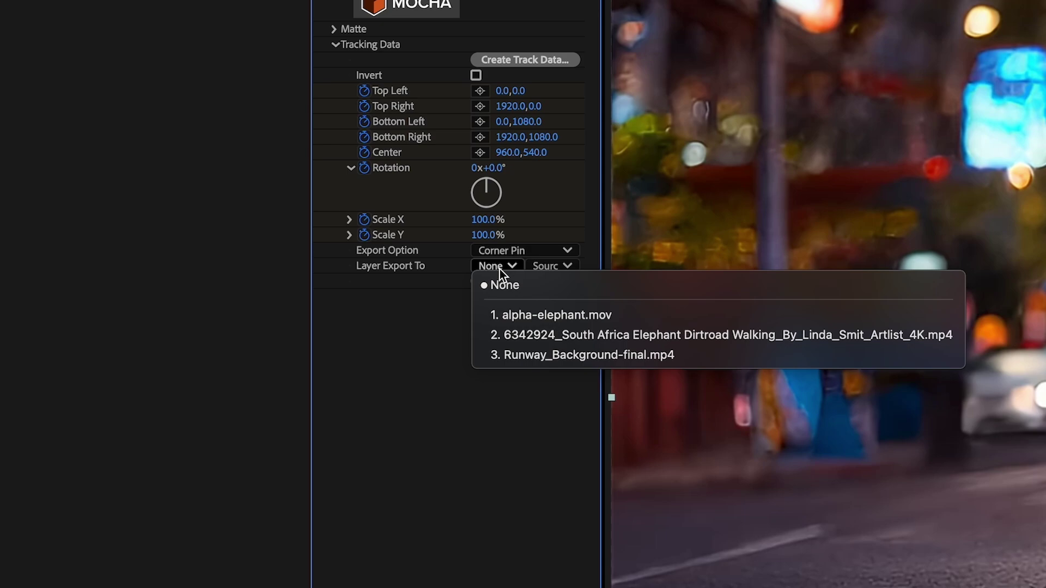
pyautogui.click(519, 305)
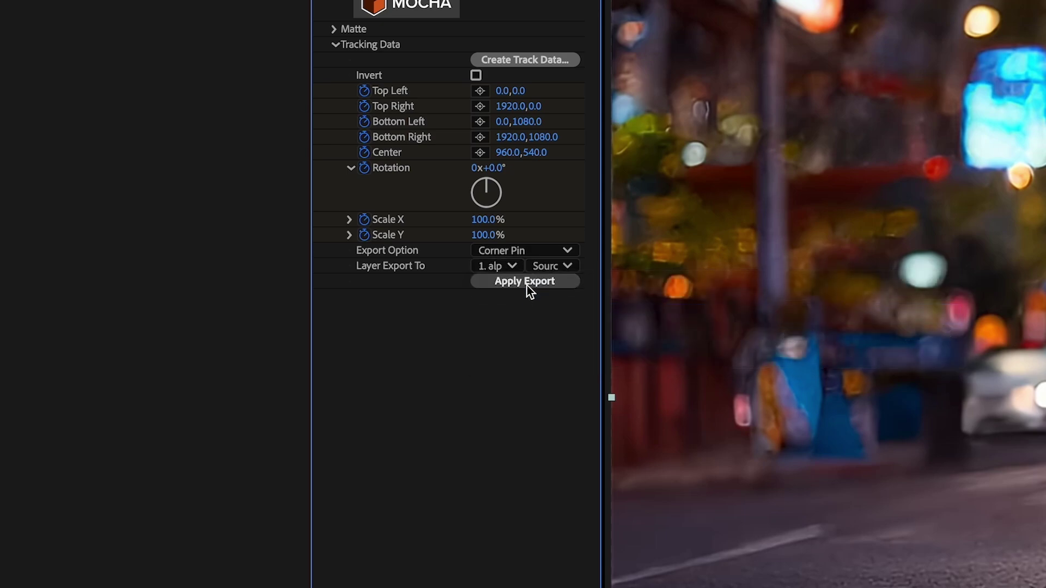
pyautogui.click(526, 283)
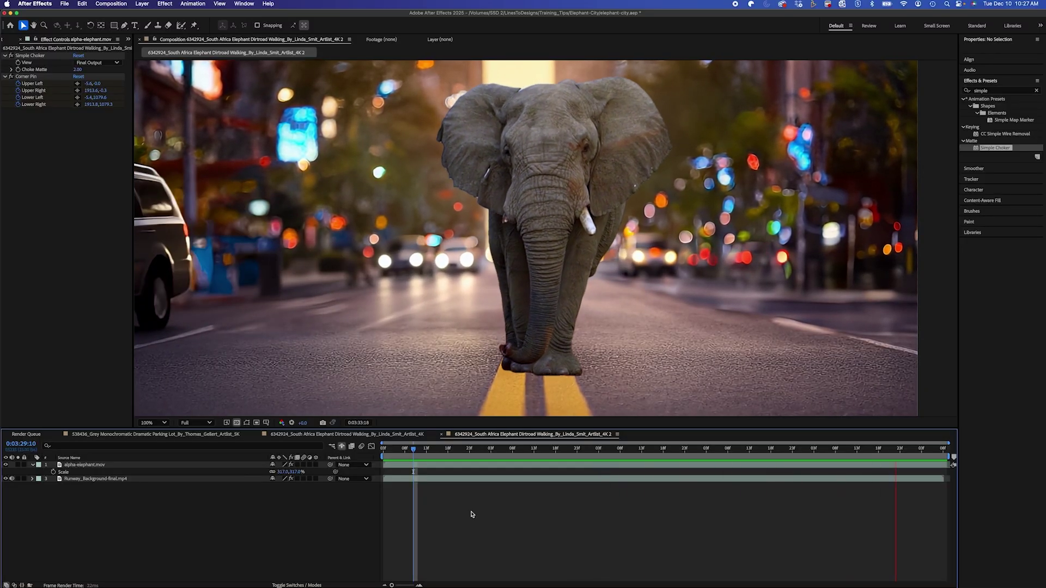
# Step: Duplicate the alpha-elephant.mov layer, solo the lower copy, and give it the Perspective Drop Shadow effect with Shadow Only enabled
pyautogui.click(84, 465)
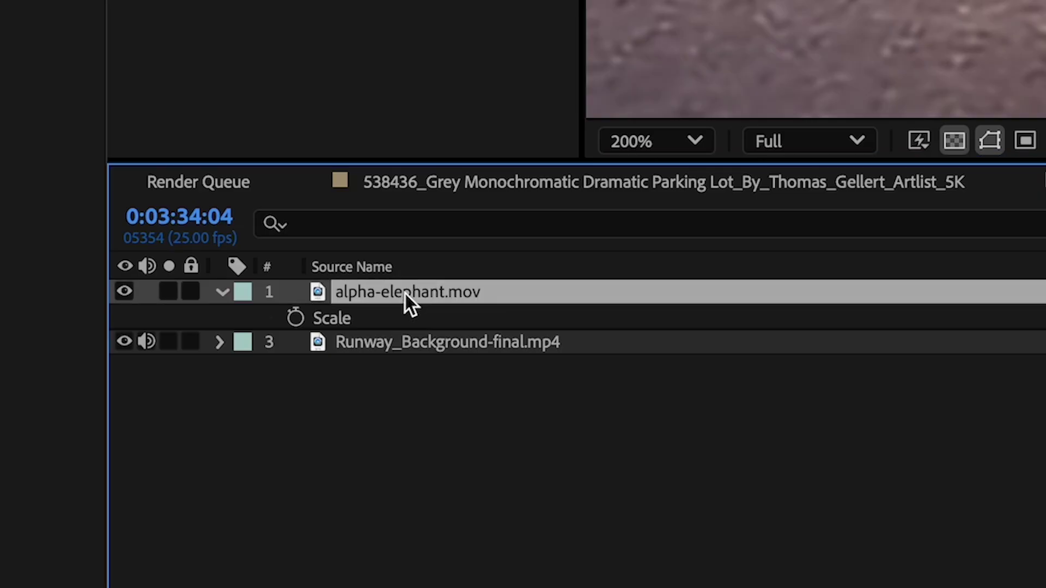
pyautogui.hotkey('ctrl', 'd')
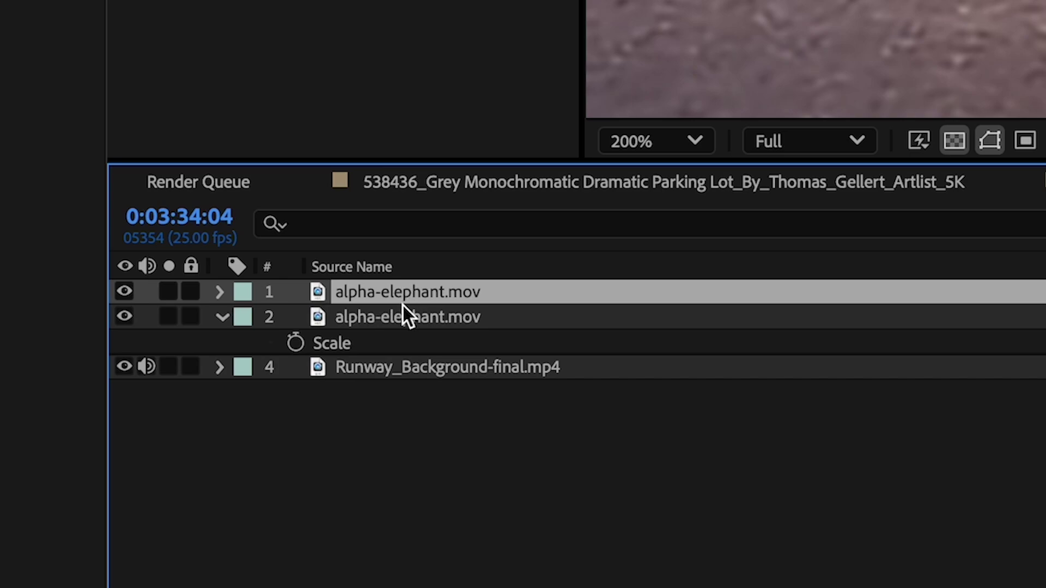
pyautogui.click(403, 306)
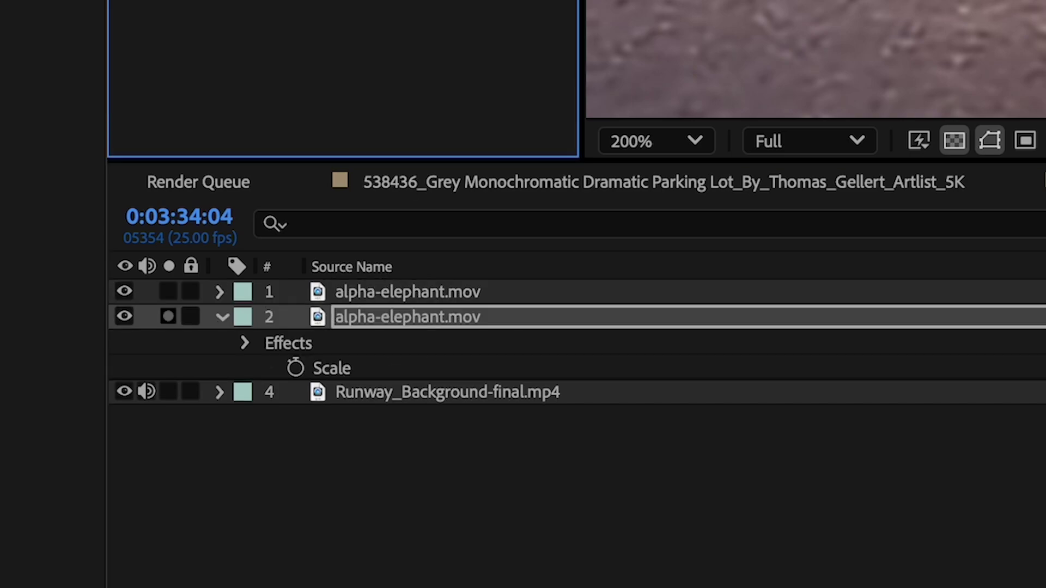
pyautogui.click(168, 317)
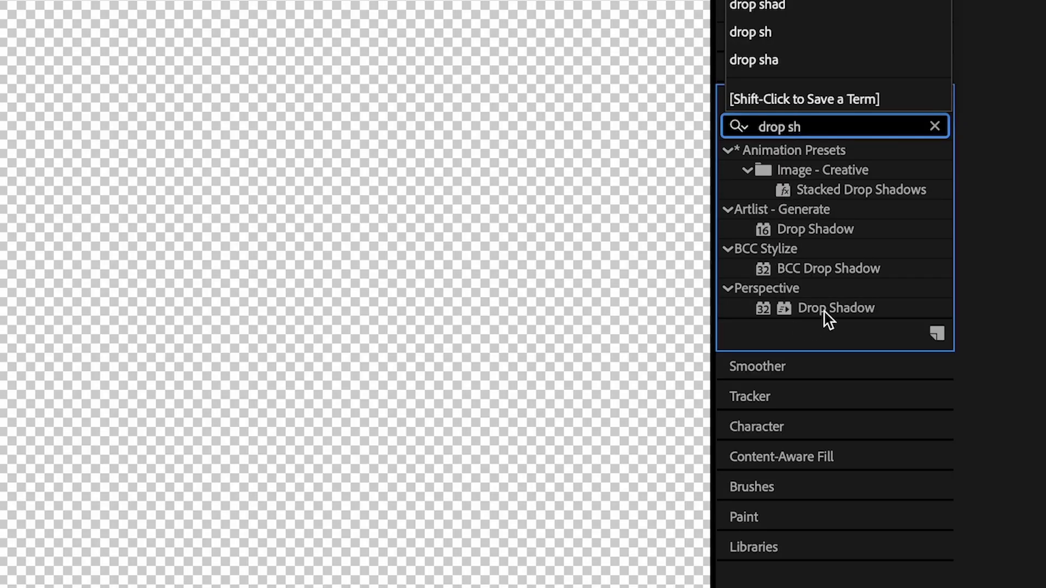
pyautogui.moveTo(826, 312); pyautogui.dragTo(638, 261)
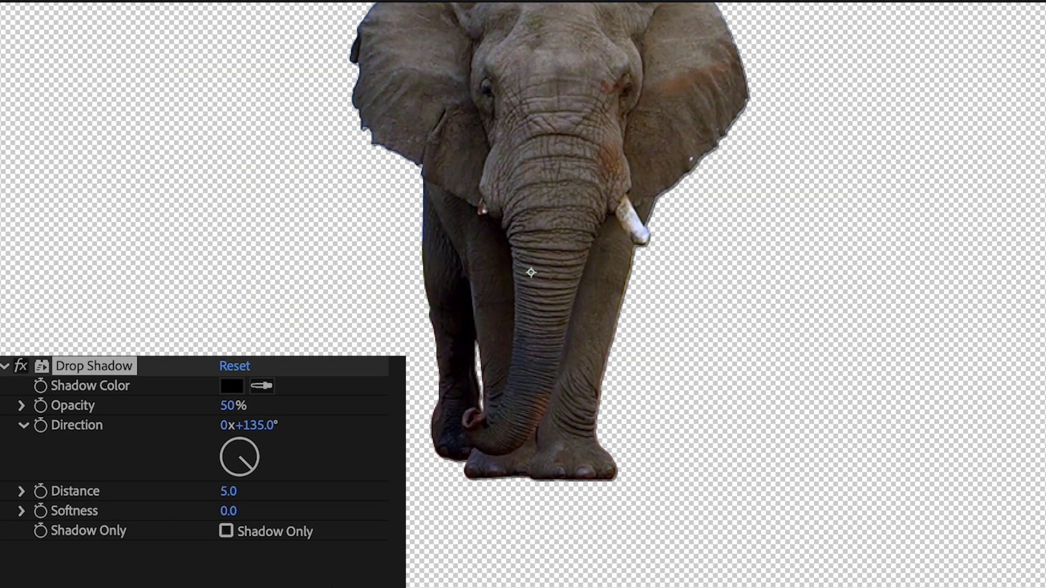
pyautogui.click(225, 530)
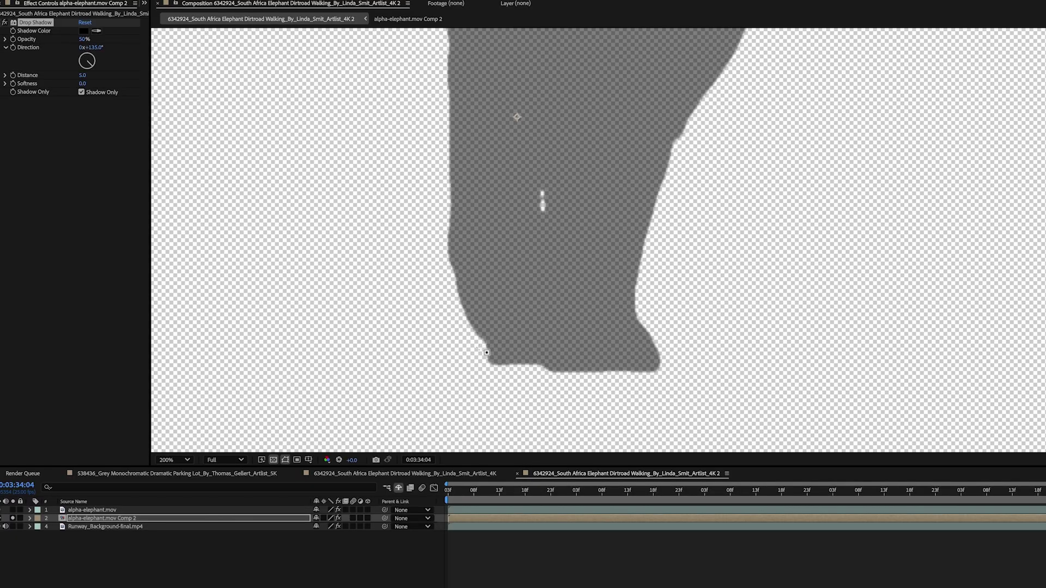
# Step: Mask the shadow layer with a rectangle around the elephant's feet, feather the mask 65 pixels, and unsolo the layer
pyautogui.moveTo(469, 347); pyautogui.dragTo(691, 389)
pyautogui.press('f')
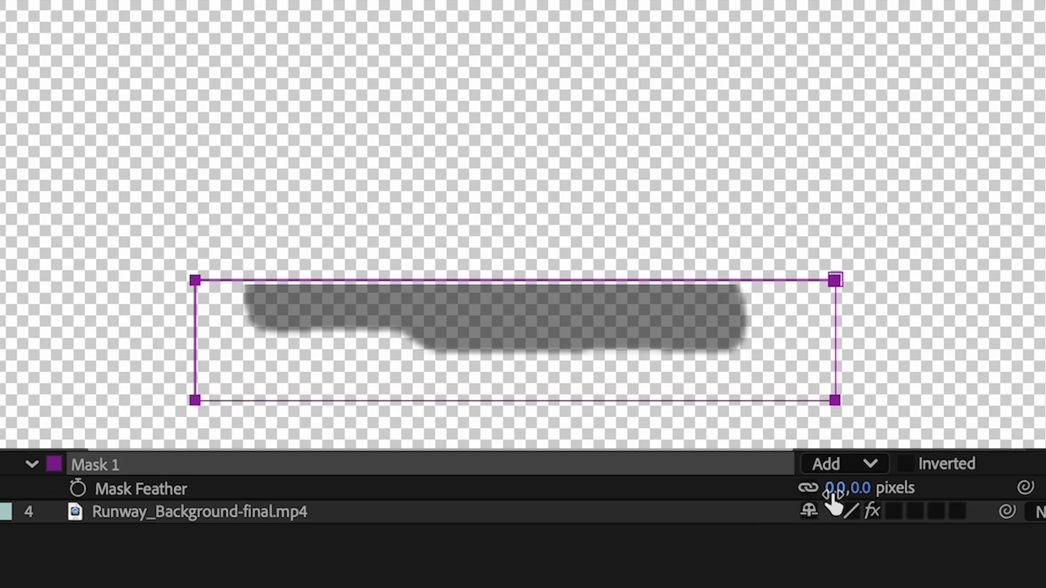
pyautogui.moveTo(833, 496); pyautogui.dragTo(925, 493)
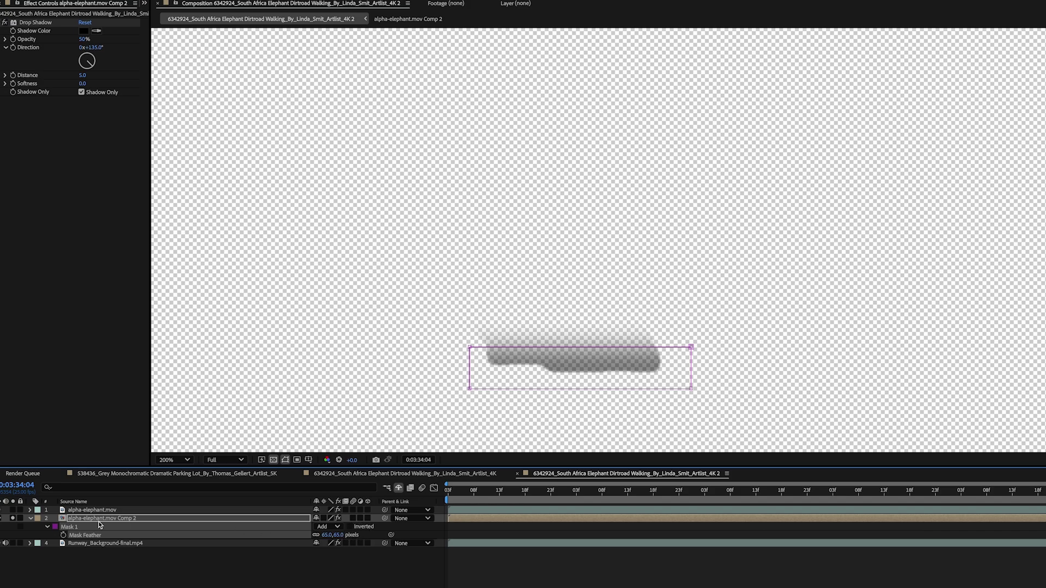
pyautogui.click(12, 519)
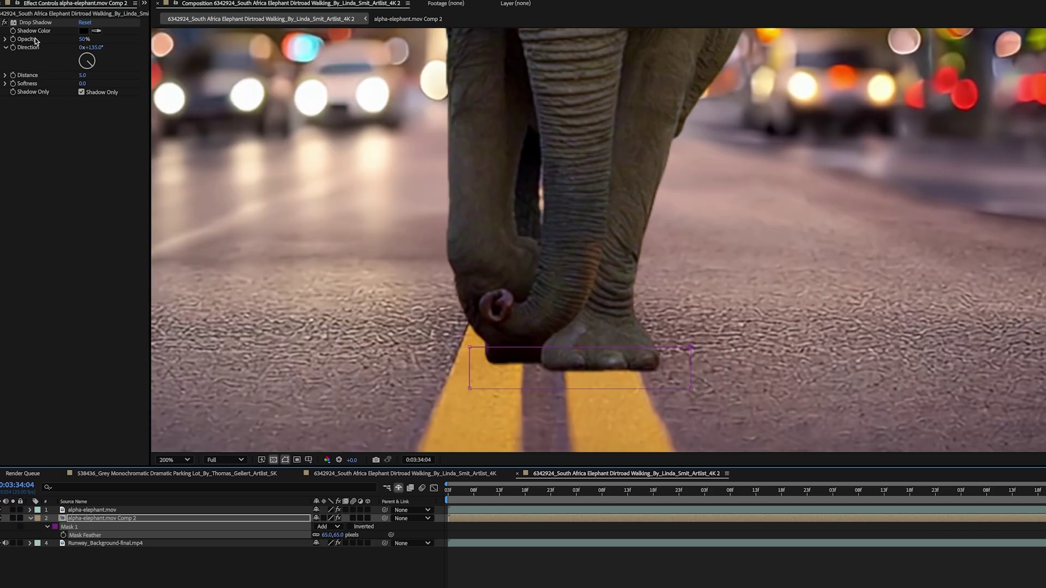
# Step: Set the foot shadow's Drop Shadow to 87% opacity, 205° direction, distance 12 and softness 16
pyautogui.click(5, 23)
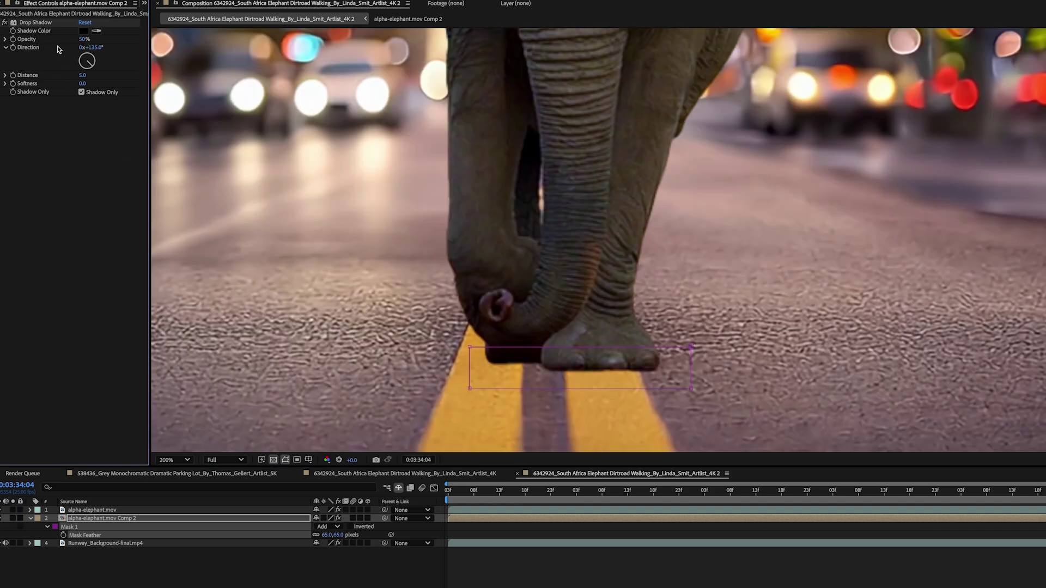
pyautogui.moveTo(87, 63); pyautogui.dragTo(92, 76)
pyautogui.moveTo(85, 40); pyautogui.dragTo(92, 39)
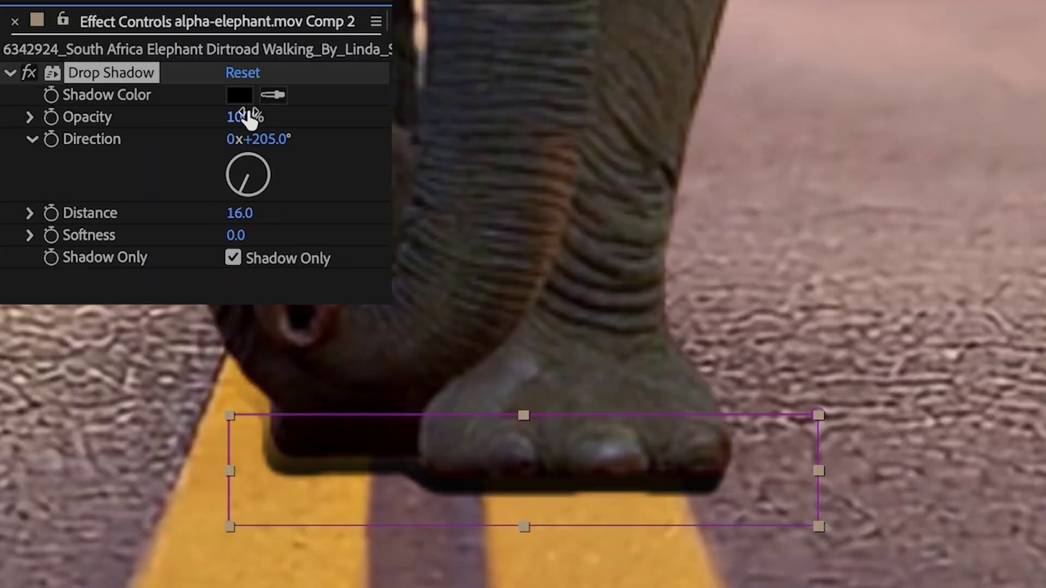
pyautogui.moveTo(248, 117); pyautogui.dragTo(241, 118)
pyautogui.moveTo(243, 214); pyautogui.dragTo(253, 233)
pyautogui.click(30, 73)
pyautogui.click(31, 73)
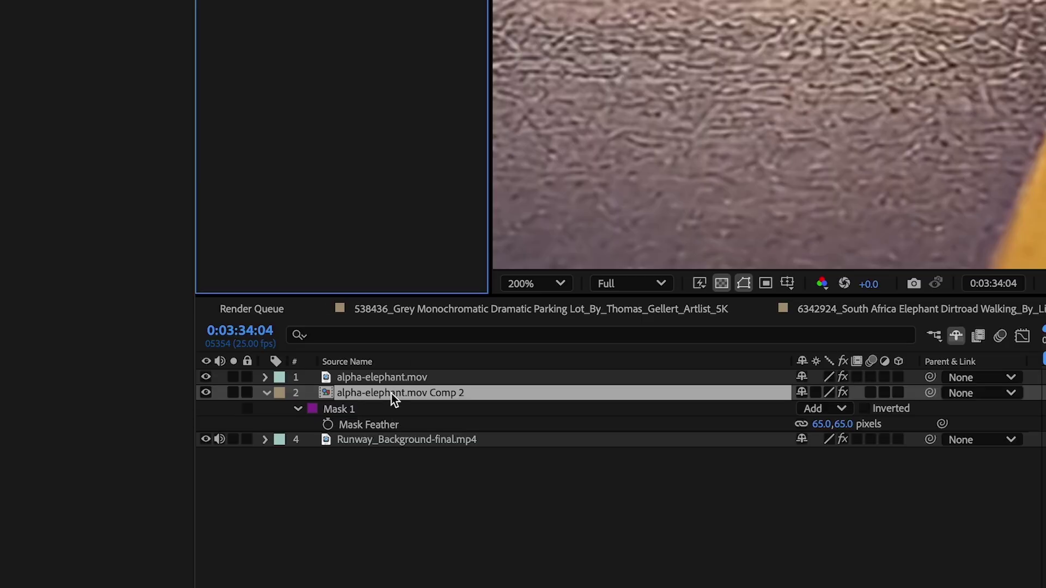
# Step: Duplicate the masked shadow layer and increase the Mask Expansion of the lower copy
pyautogui.click(391, 394)
pyautogui.hotkey('ctrl', 'd')
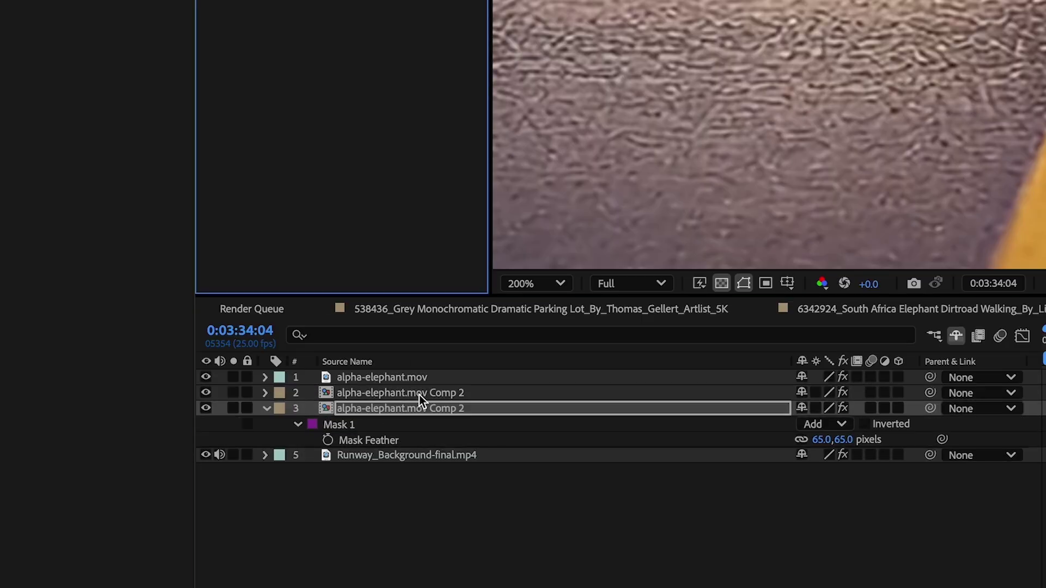
pyautogui.click(299, 423)
pyautogui.click(300, 423)
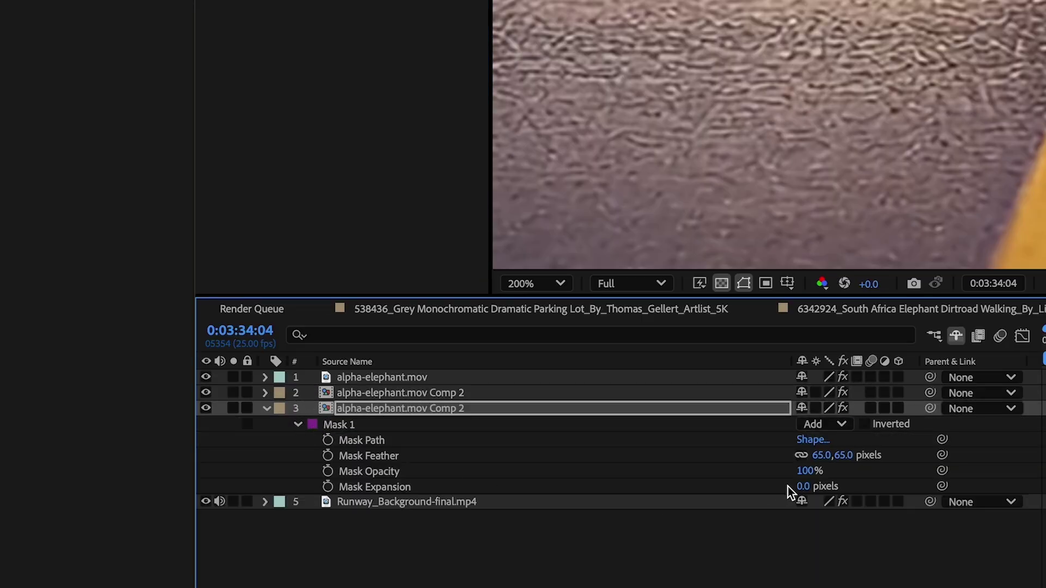
pyautogui.moveTo(799, 487); pyautogui.dragTo(926, 488)
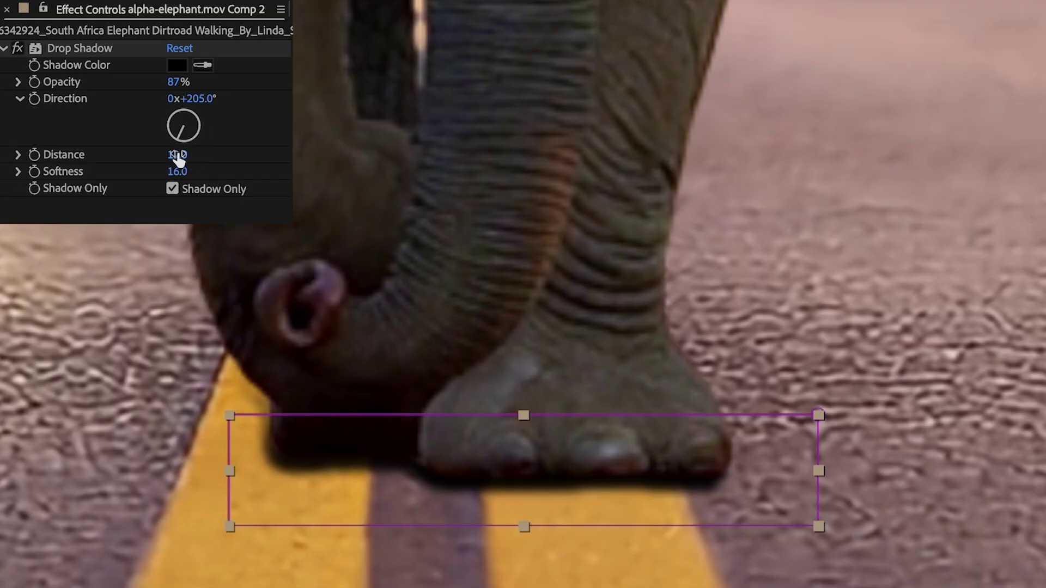
# Step: Set the lower shadow copy's Drop Shadow to distance 44, softness 100 and 70% opacity
pyautogui.moveTo(178, 156); pyautogui.dragTo(251, 172)
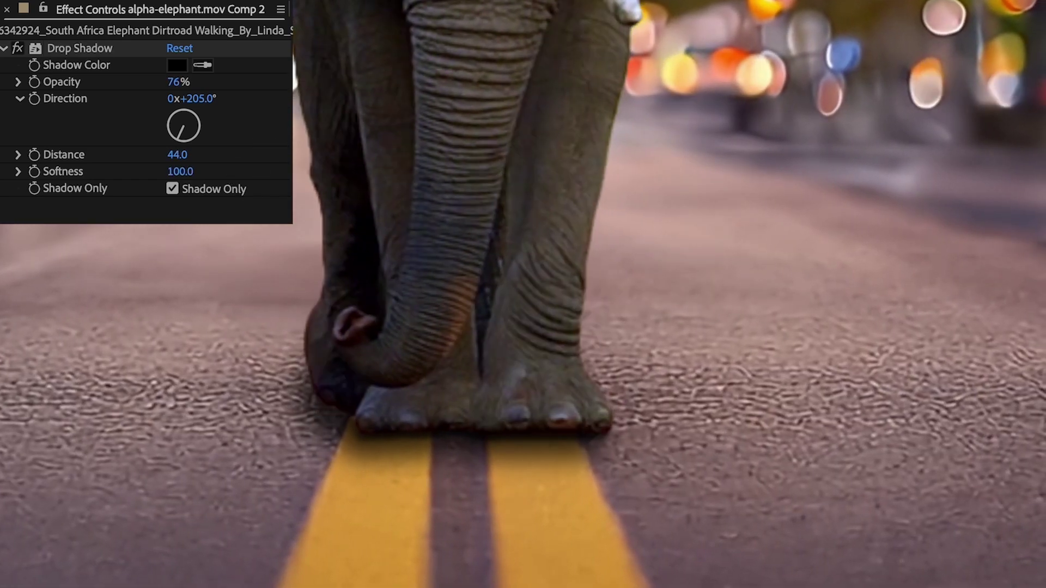
pyautogui.moveTo(175, 85); pyautogui.dragTo(160, 82)
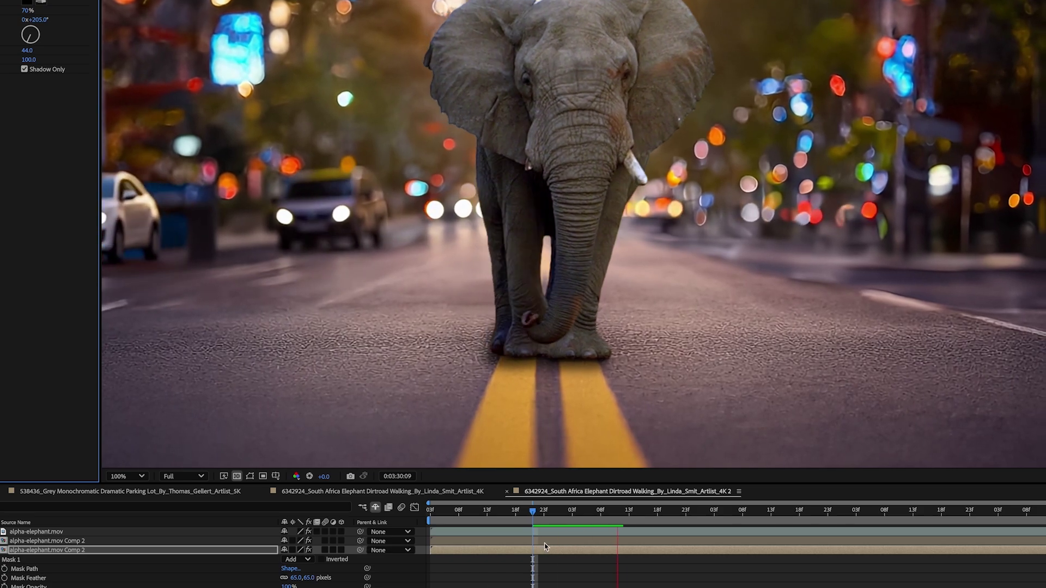